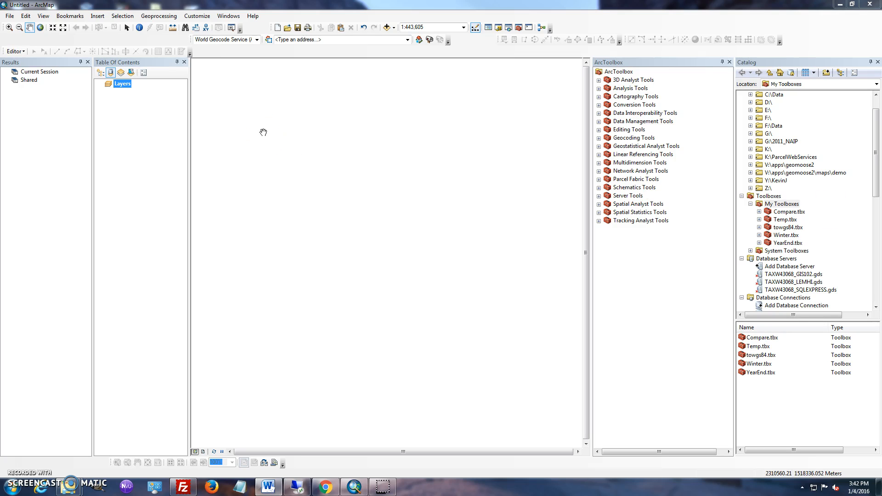
- Add the Wells.shp shapefile from the Exercise01 folder to the map
left_click(386, 27)
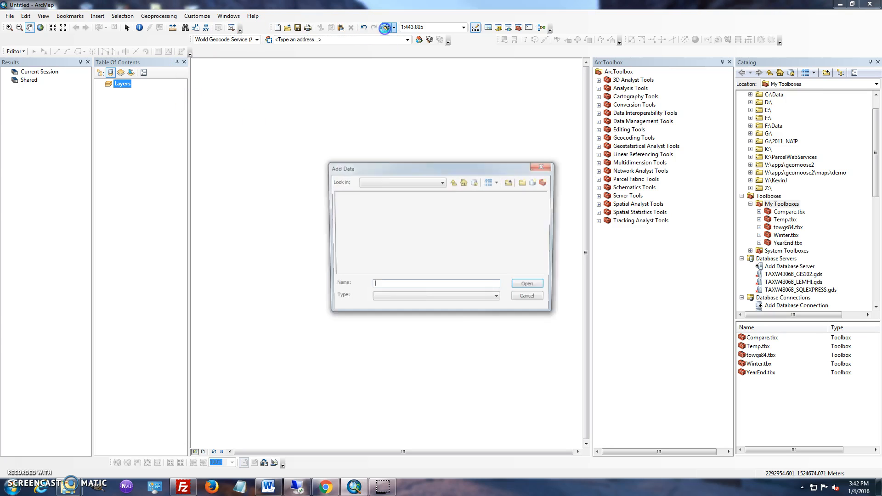
left_click(430, 183)
left_click(417, 180)
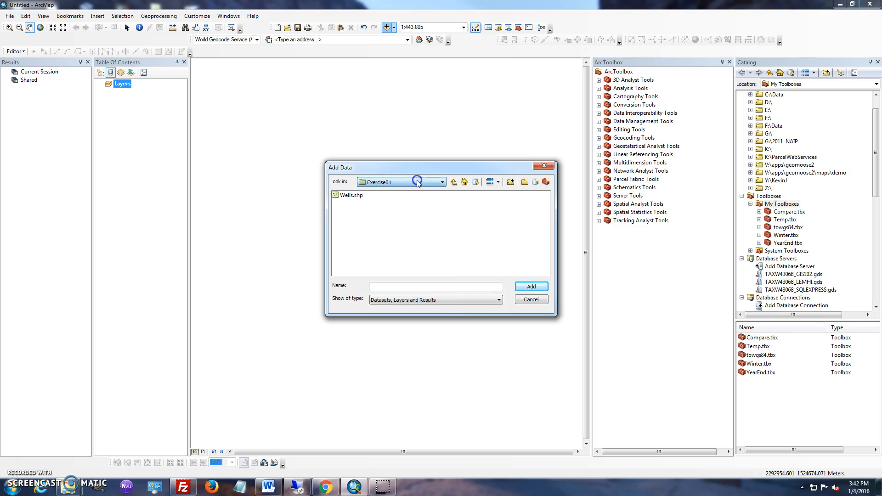
left_click(353, 196)
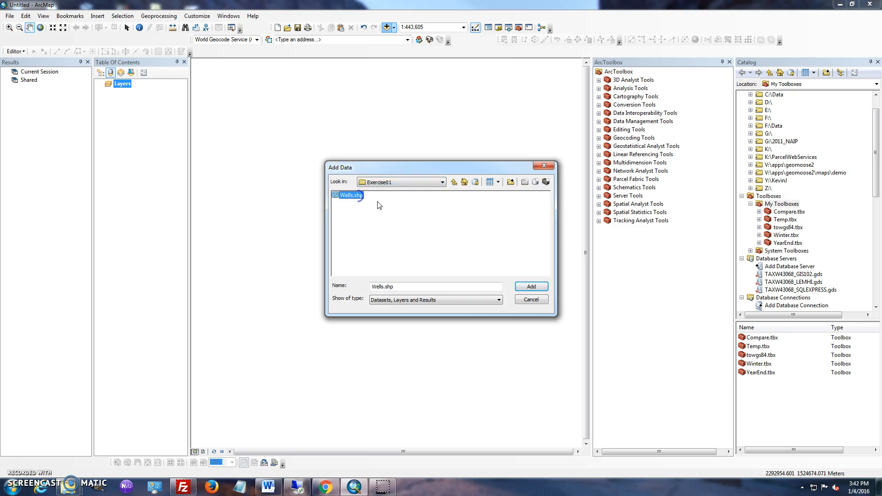
left_click(528, 287)
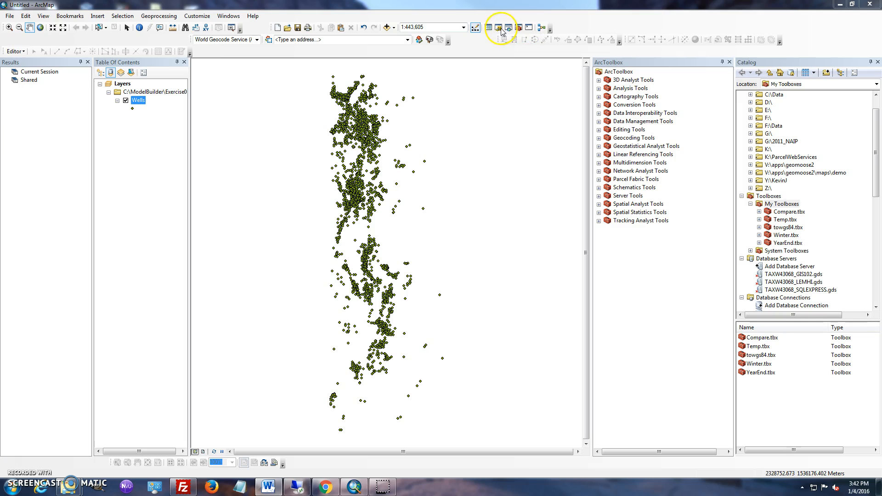
- Create a new toolbox named Exercises under My Toolboxes
right_click(795, 207)
mouse_move(814, 231)
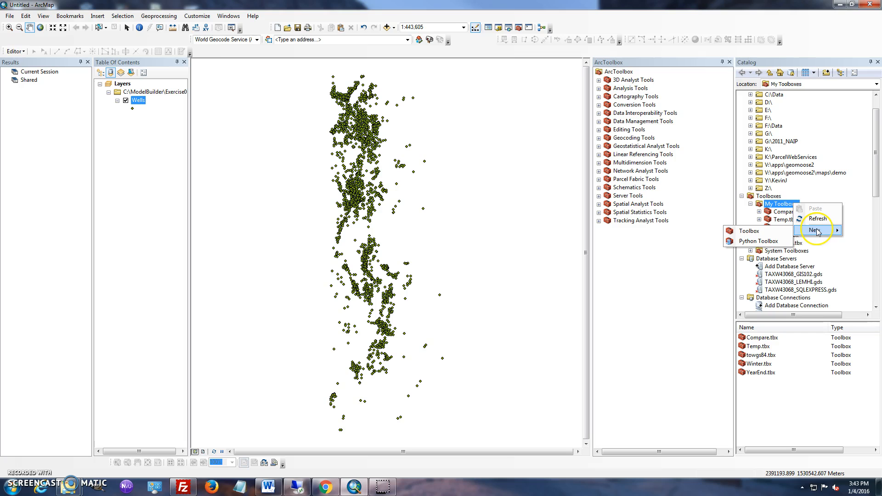
left_click(760, 231)
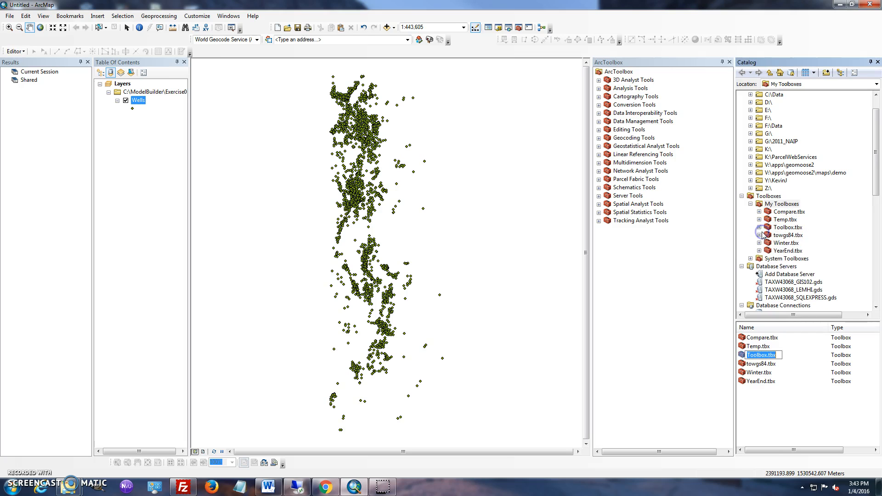
left_click(767, 355)
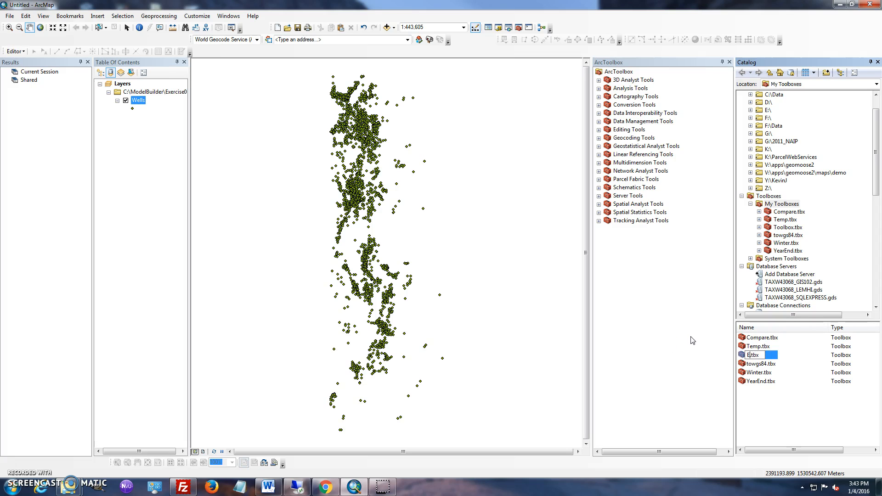
type("Exercises")
key("Return")
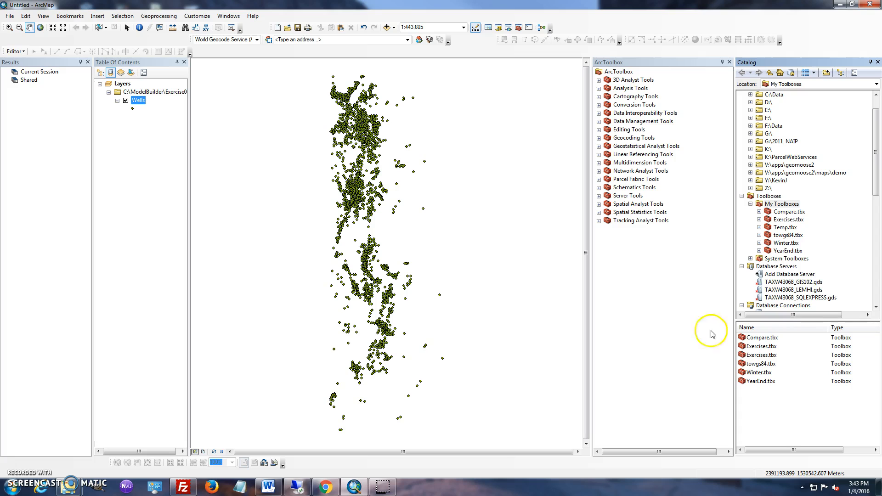
- Create a new model in the Exercises toolbox and enlarge its editing window beside the toolbox list
left_click(792, 220)
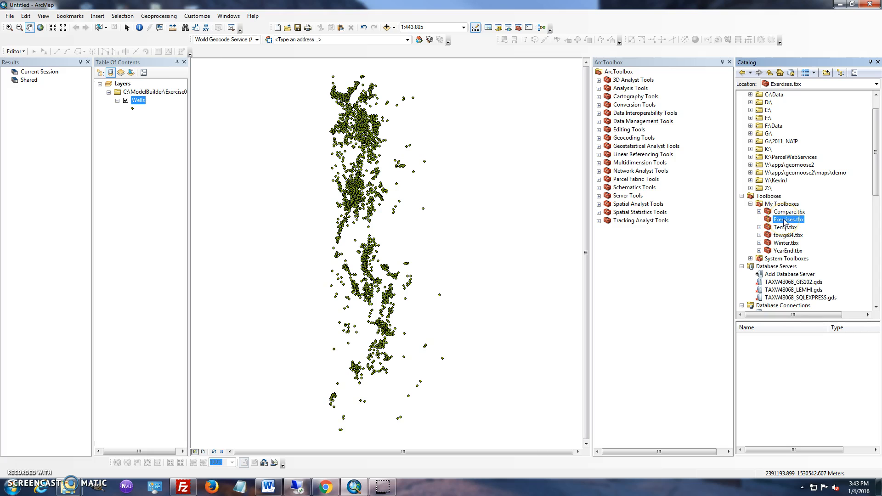
right_click(784, 221)
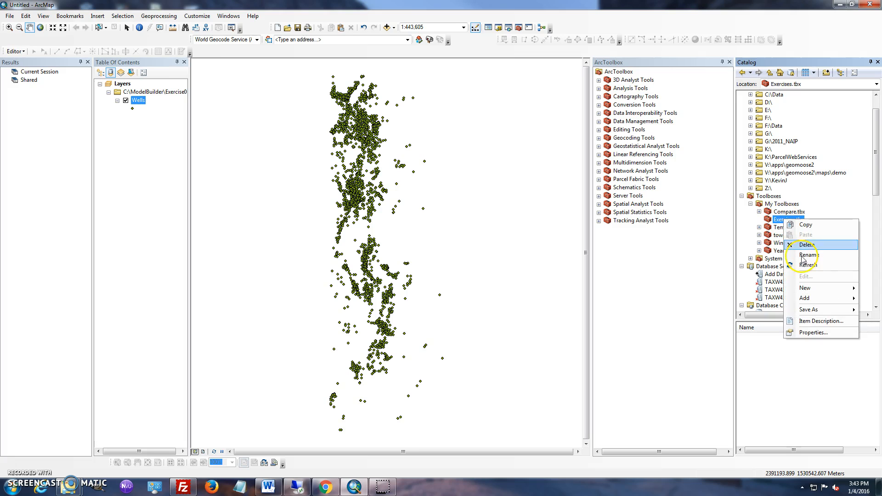
mouse_move(820, 290)
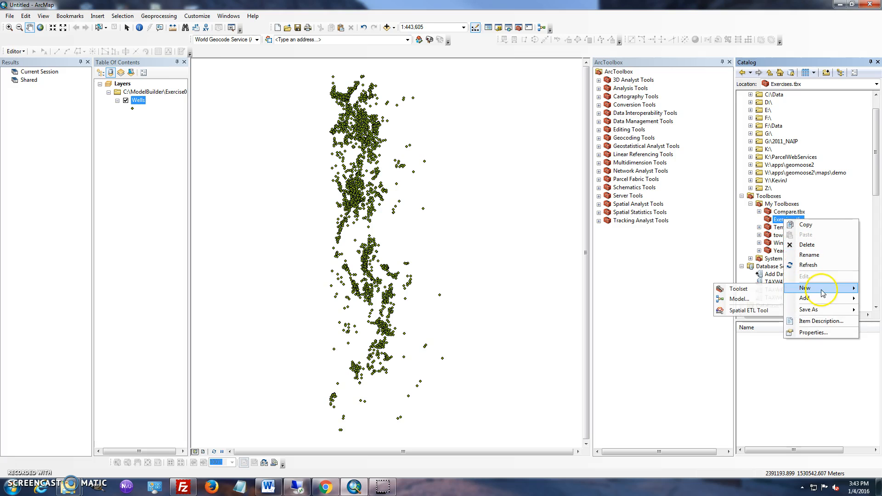
left_click(740, 299)
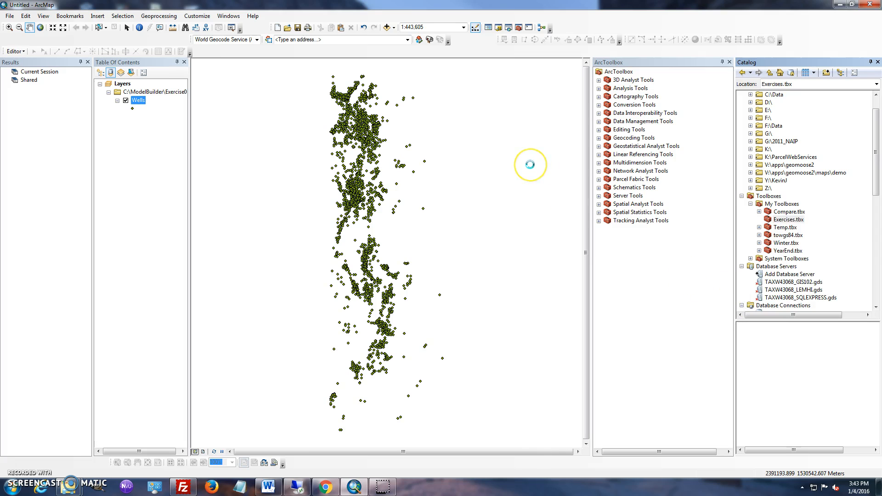
left_click_drag(444, 121, 312, 121)
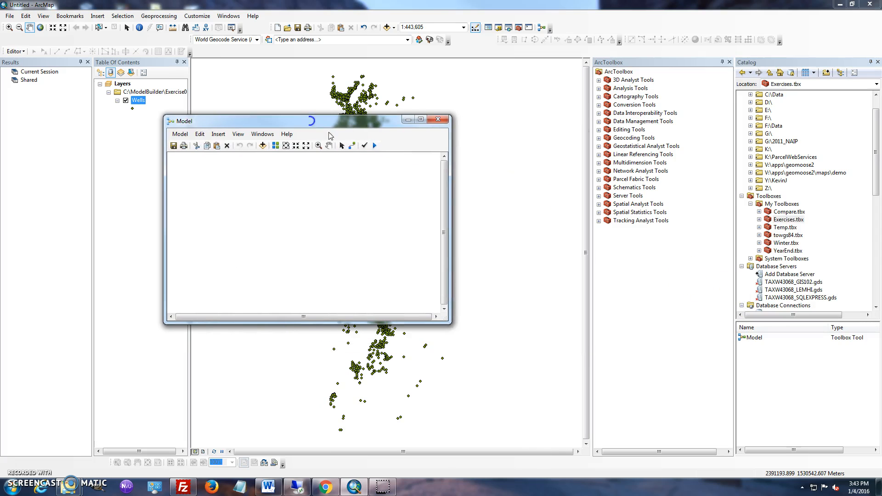
left_click_drag(449, 180, 584, 184)
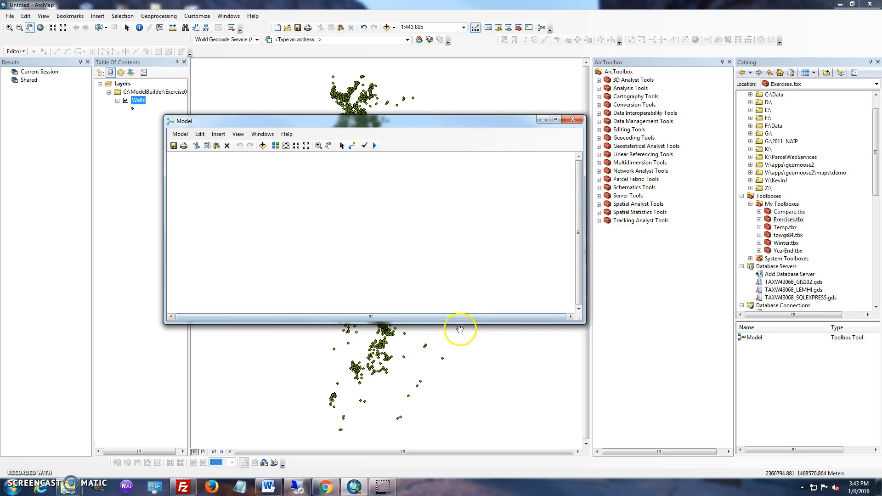
left_click_drag(460, 342, 460, 441)
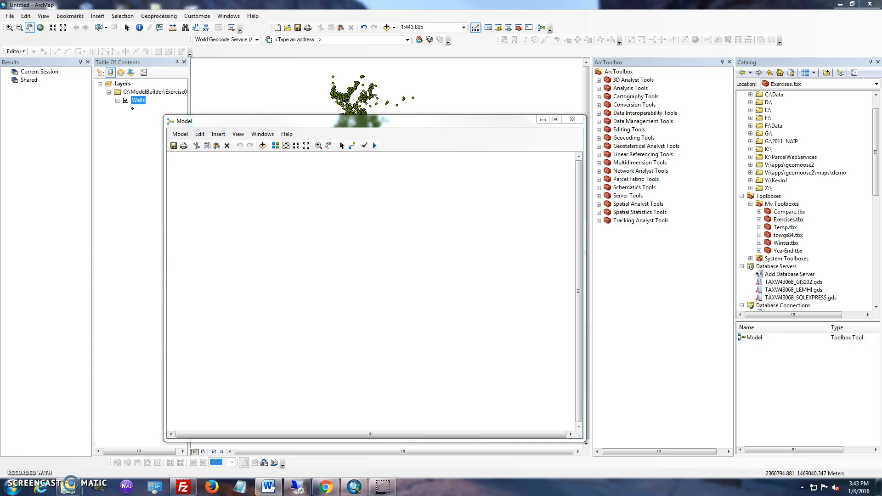
- Add the Buffer tool from the Proximity toolset of Analysis Tools to the model
double_click(612, 88)
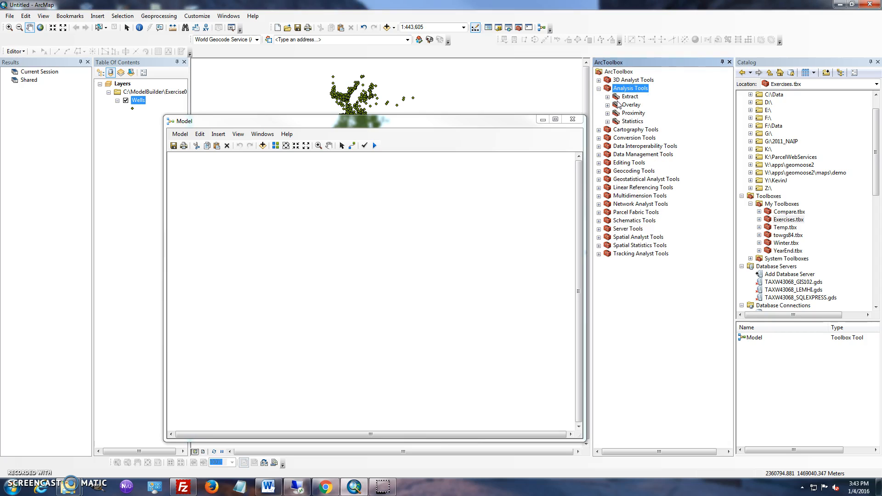
double_click(630, 96)
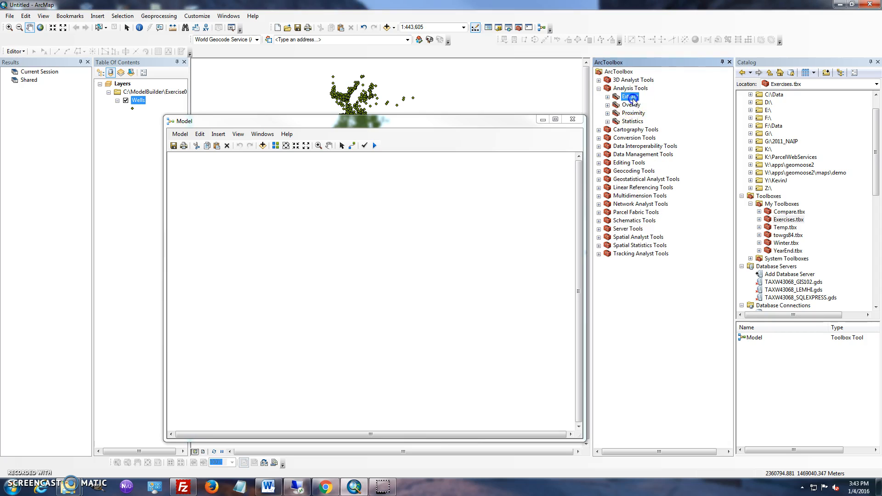
left_click(635, 138)
double_click(635, 138)
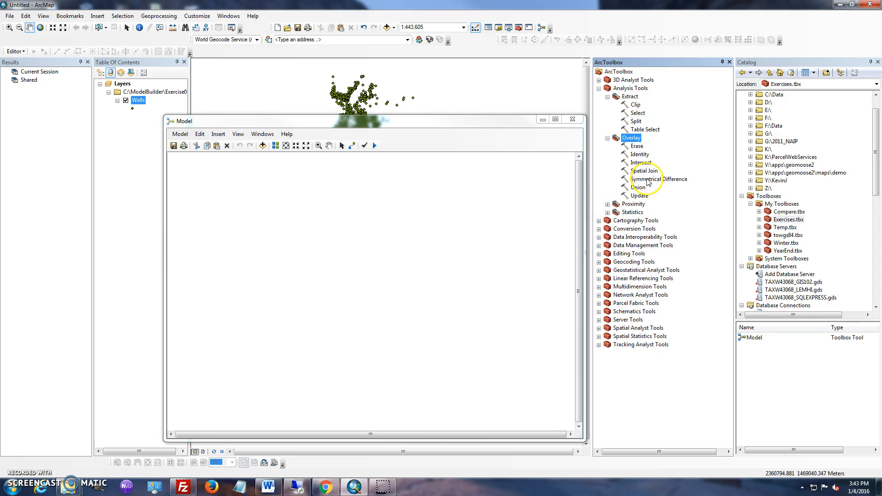
double_click(636, 205)
left_click_drag(637, 212, 265, 211)
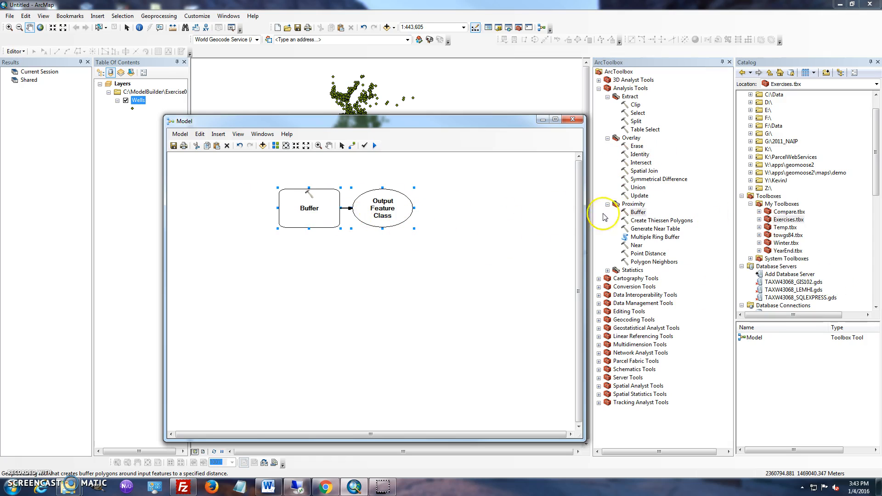
left_click(638, 212)
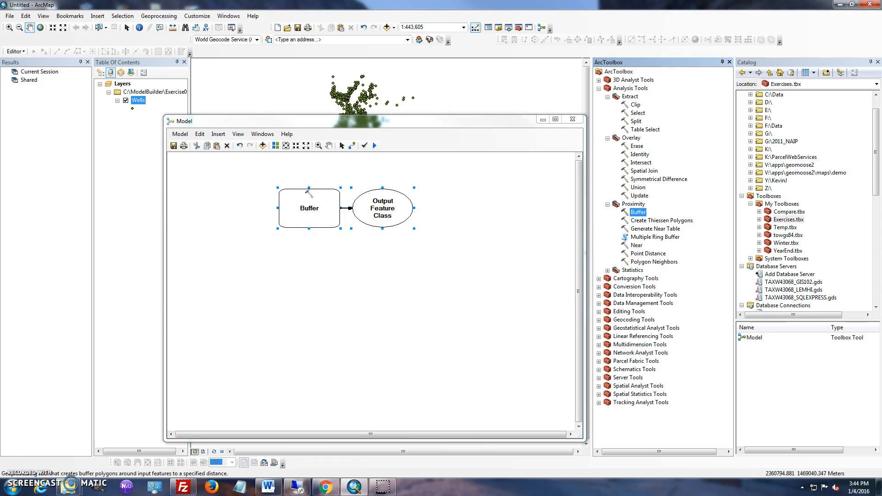
key("alt+Tab")
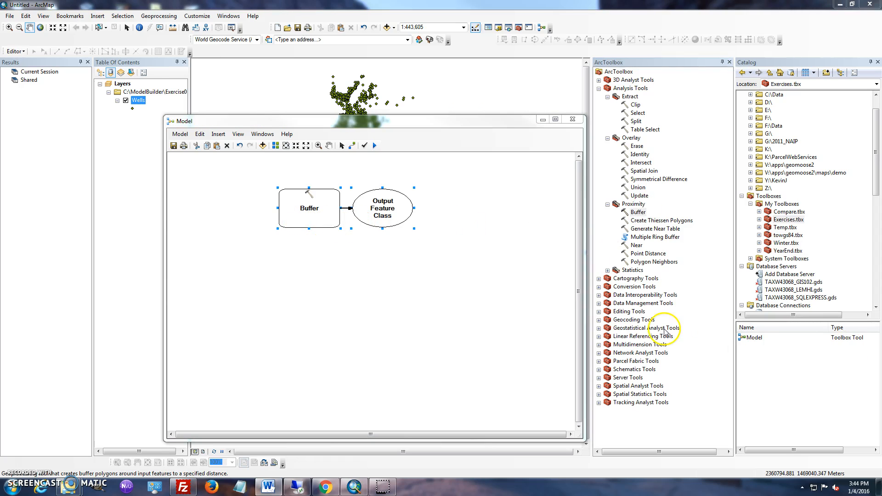
- Place the Wells layer in the model and connect it to the Buffer tool as Input Features
left_click_drag(290, 215, 331, 233)
left_click_drag(143, 102, 260, 232)
left_click(352, 148)
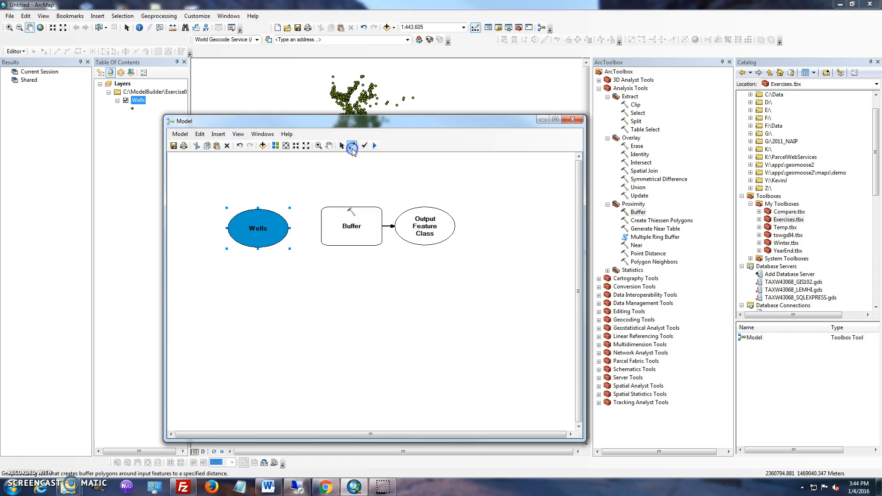
left_click_drag(281, 229, 355, 227)
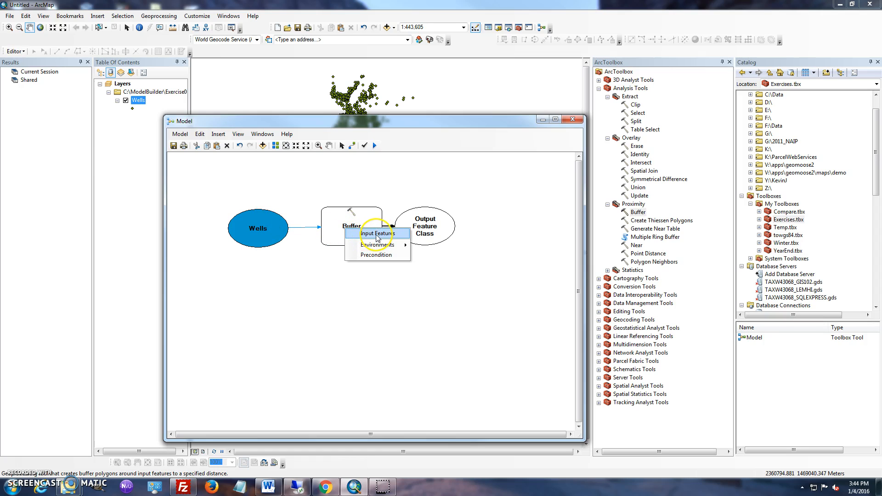
left_click(377, 234)
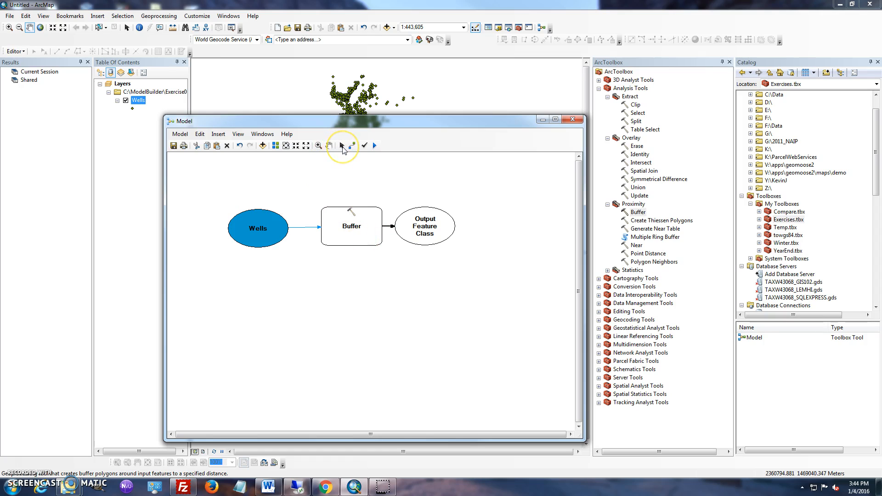
left_click(341, 146)
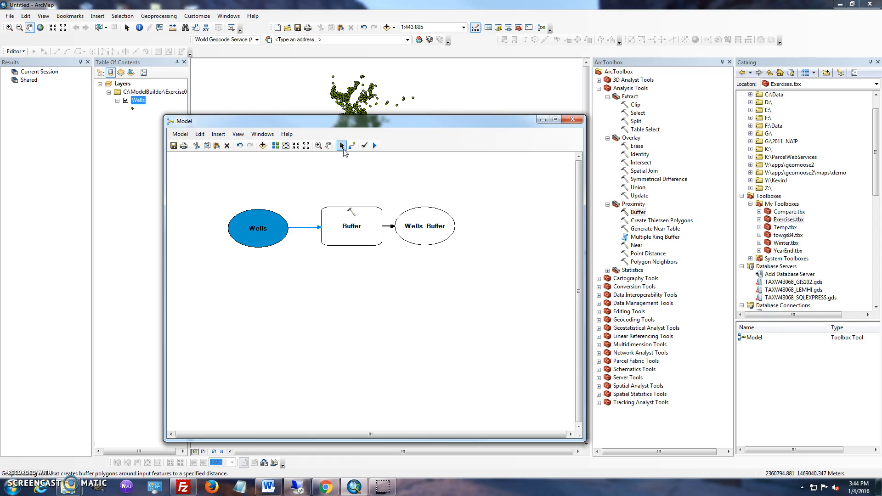
- Set the Buffer tool's output feature class to Wellsbuffer.shp in the C:\ModelBuilder\Exercise01 folder
mouse_move(350, 233)
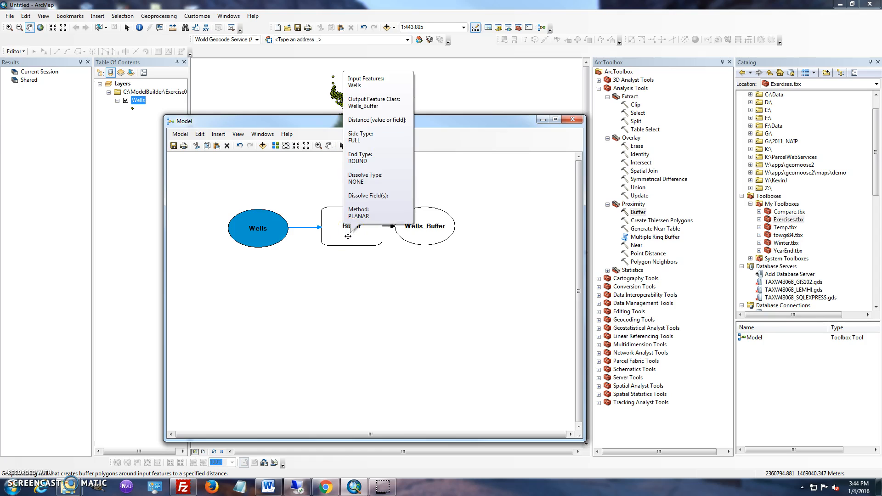
double_click(348, 236)
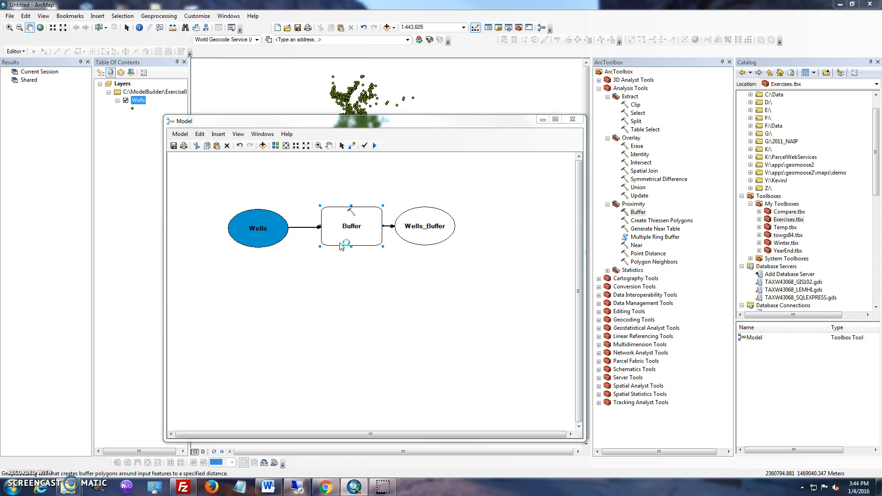
left_click_drag(544, 29, 372, 41)
left_click(561, 83)
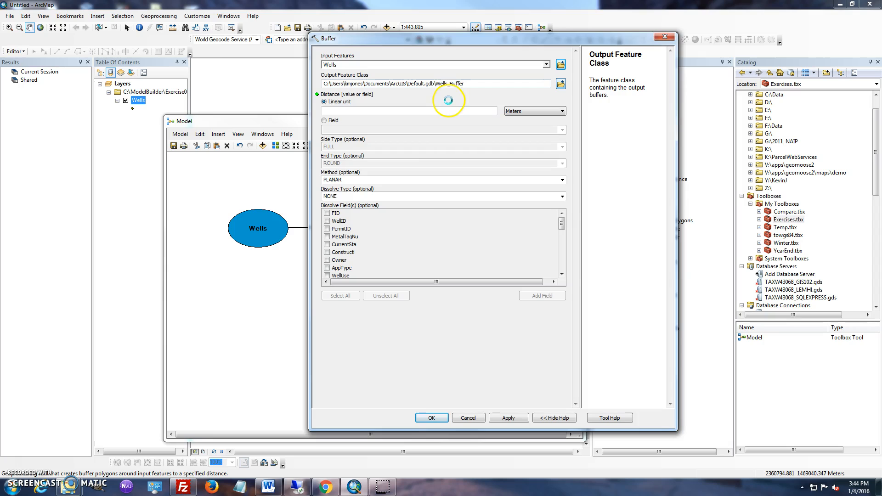
left_click(448, 175)
scroll(448, 252, "up", 4)
left_click(439, 214)
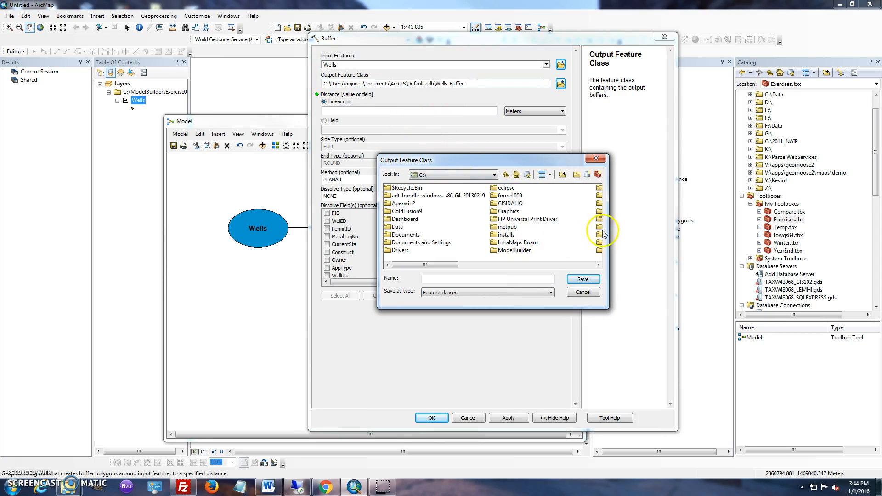
left_click(482, 265)
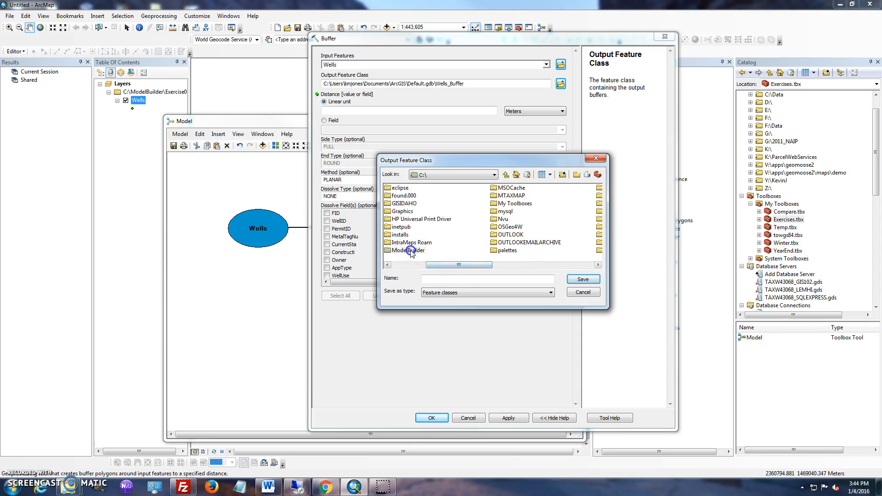
double_click(410, 250)
double_click(399, 195)
left_click(445, 283)
type("Wellsbuff")
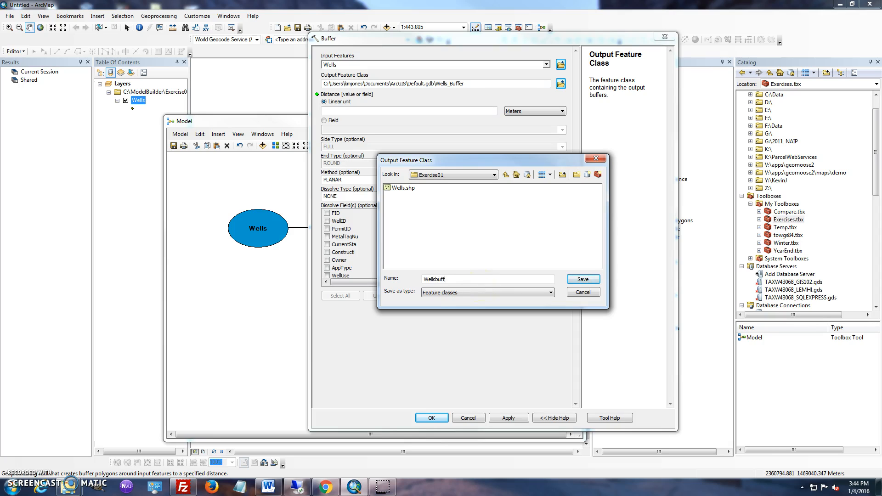
key("Return")
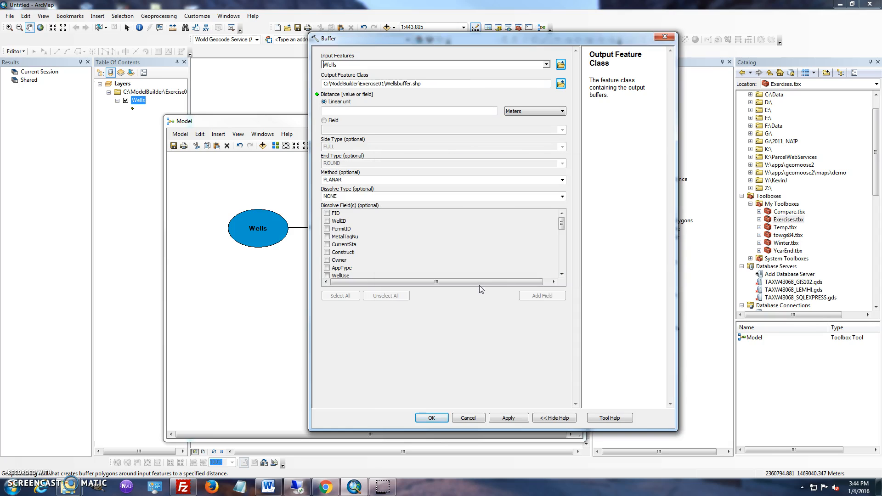
- Set the buffer distance to a linear unit of 200 feet
left_click(363, 110)
left_click(376, 114)
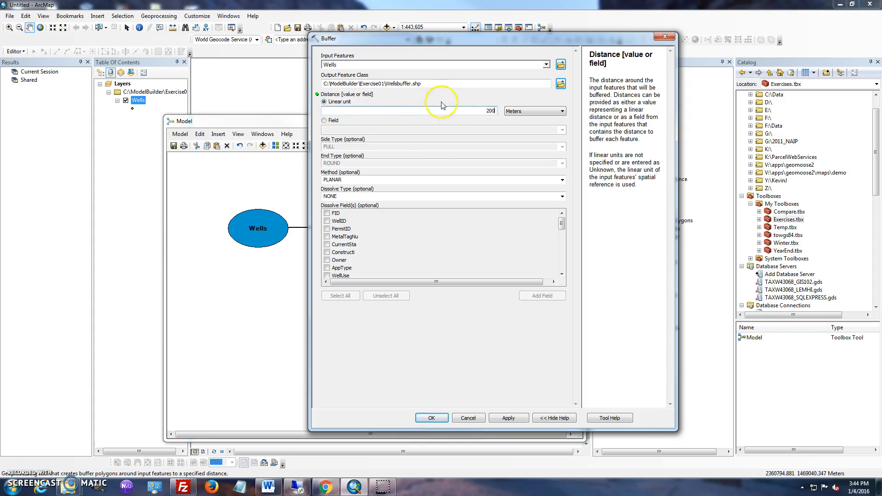
type("200")
left_click(535, 111)
left_click(528, 131)
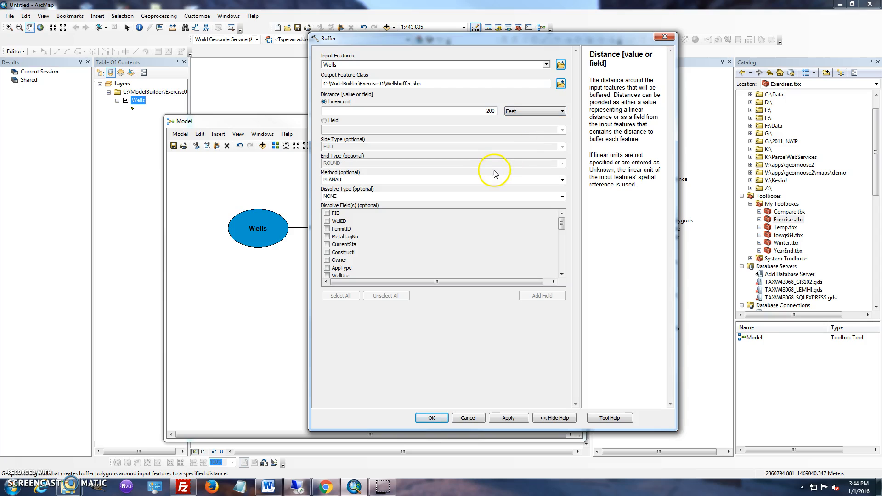
key("alt+Tab")
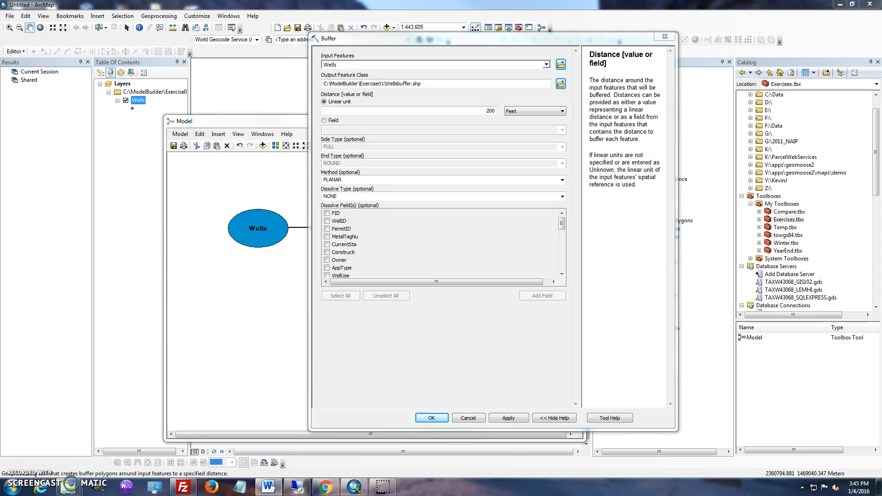
- Accept the Buffer tool's settings and align the Buffer and Wellsbuffer.shp elements in a row with Wells
left_click(431, 418)
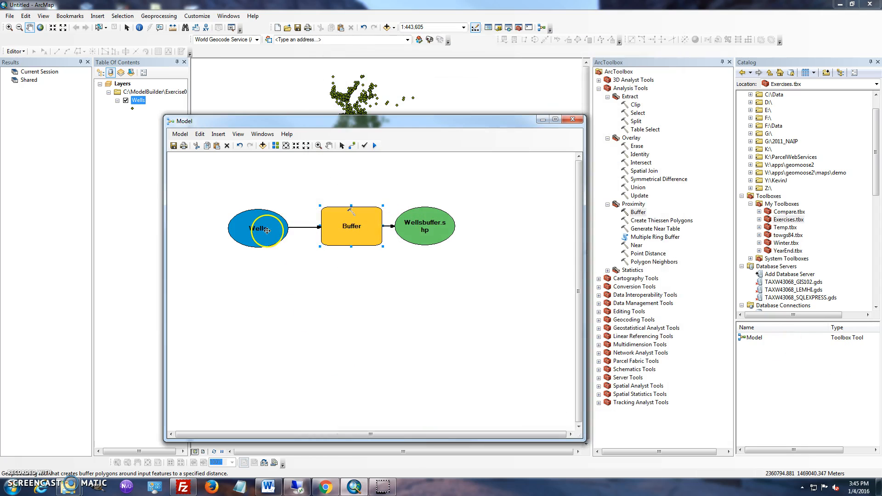
mouse_move(346, 225)
left_mouse_down()
mouse_move(326, 226)
mouse_move(342, 228)
left_mouse_up()
left_click_drag(425, 227, 426, 228)
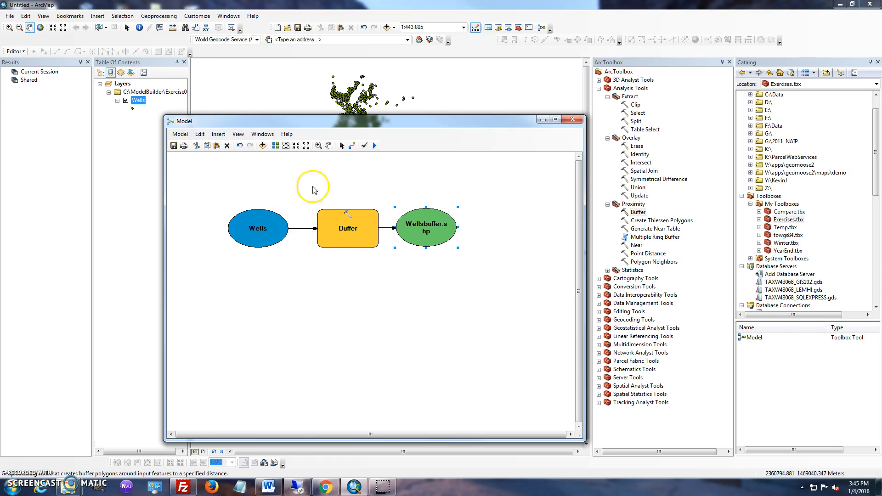
- Export the model as a Python script named BufferTools in the C:\ModelBuilder\Exercise01 folder
left_click_drag(277, 121, 326, 120)
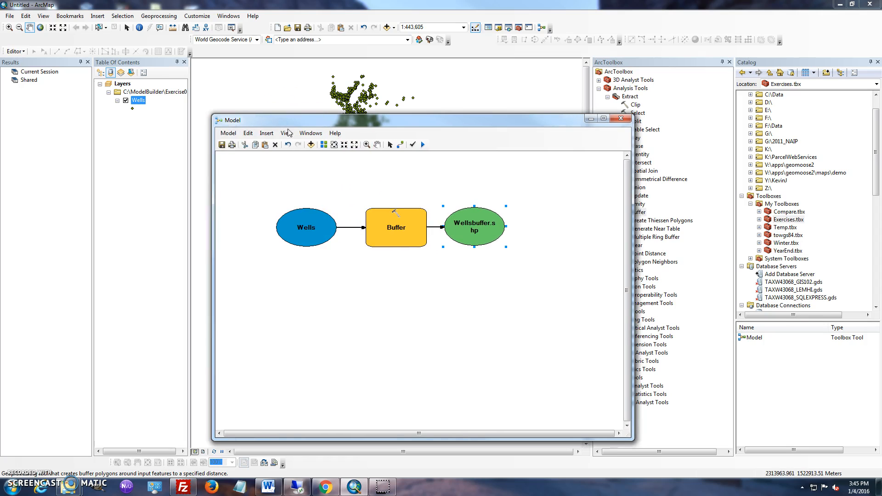
left_click(227, 133)
mouse_move(244, 273)
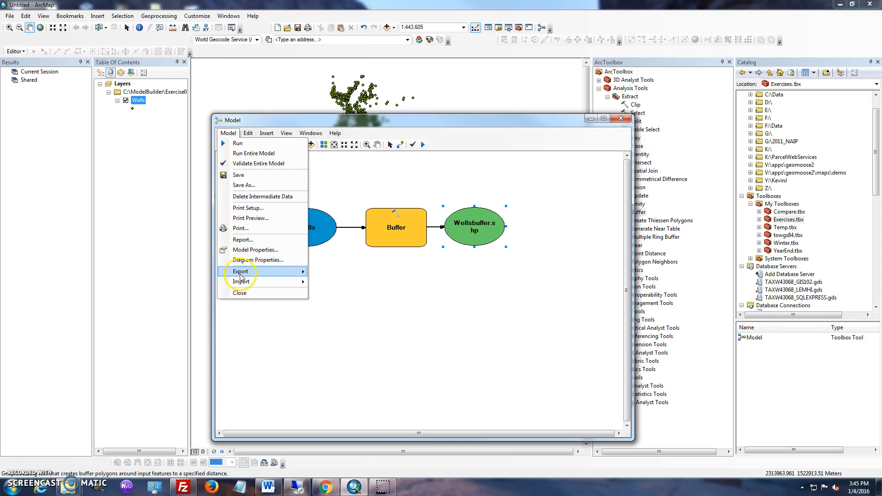
left_click(240, 272)
left_click(350, 285)
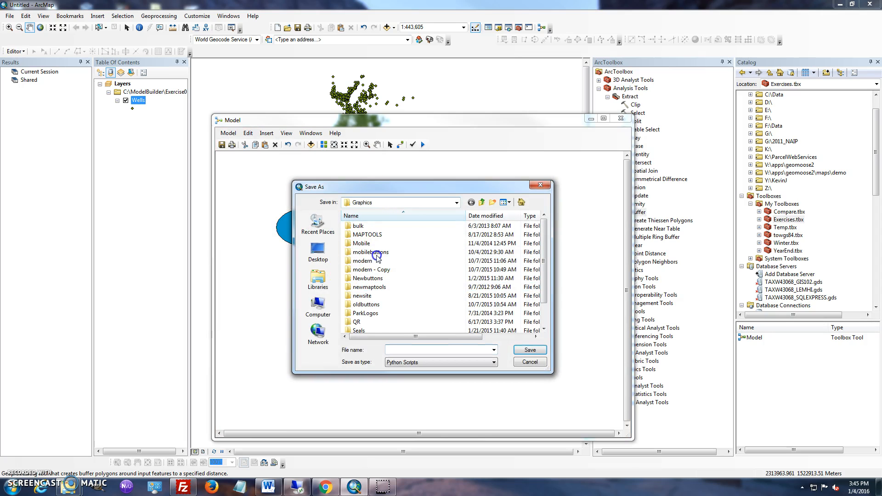
left_click(454, 202)
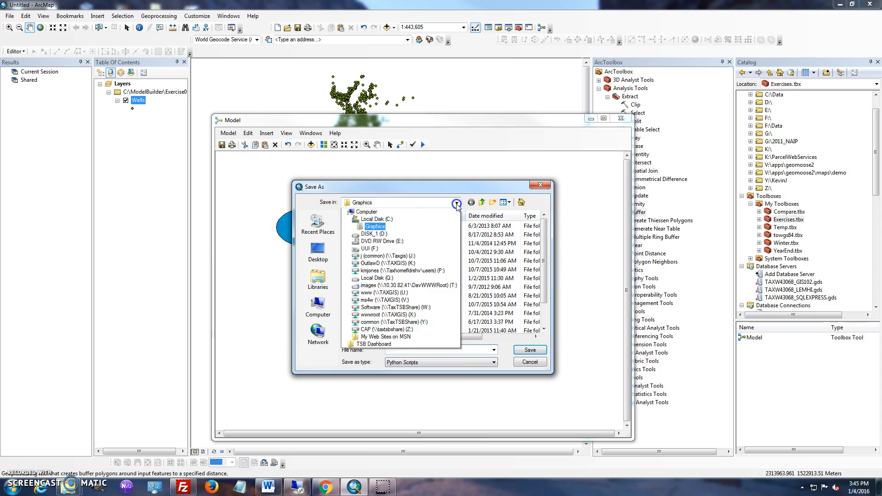
left_click(379, 266)
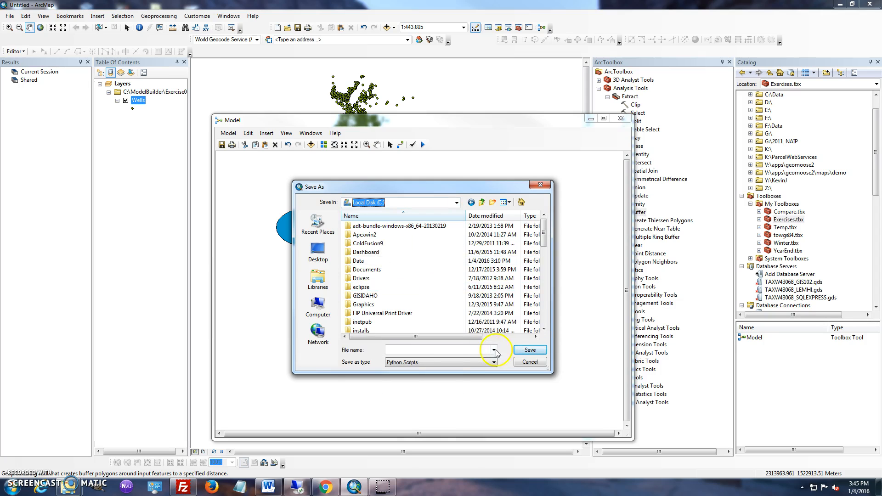
left_click_drag(544, 230, 544, 272)
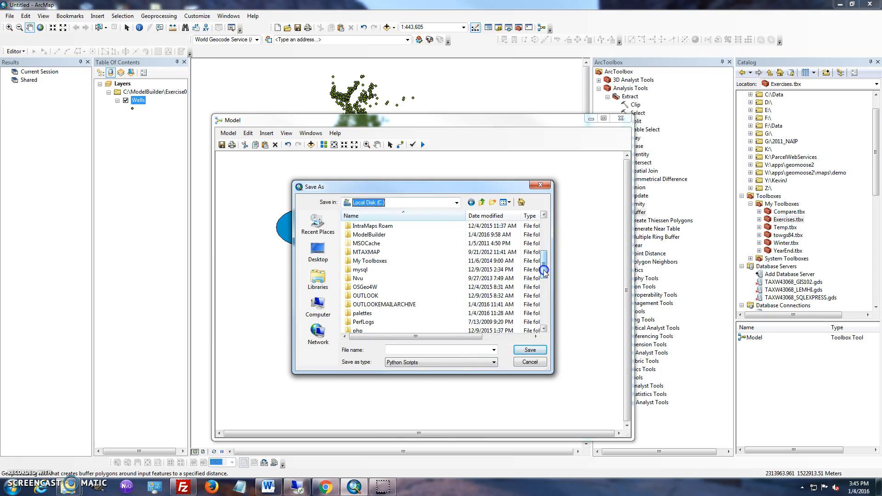
double_click(367, 235)
double_click(367, 235)
left_click(393, 348)
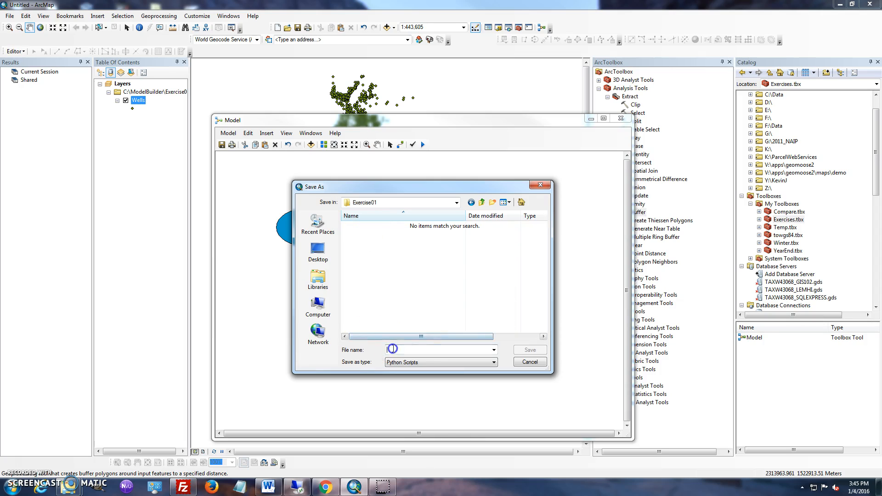
type("BufferTools")
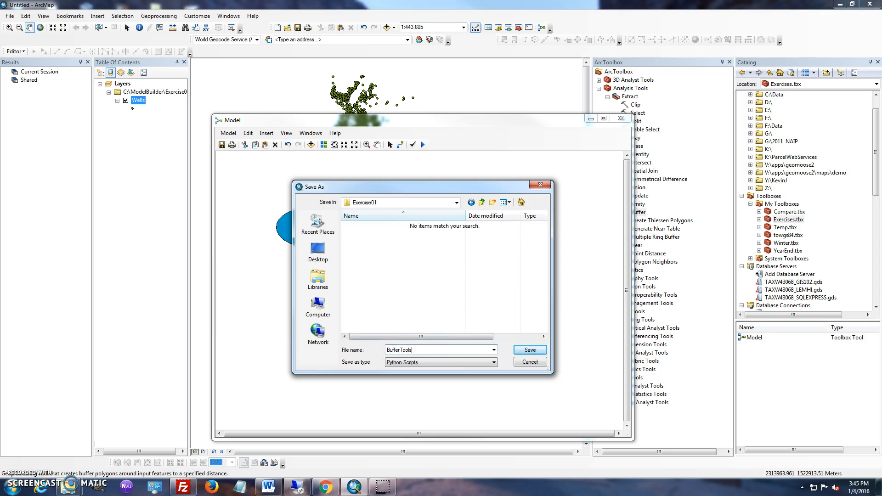
key("Return")
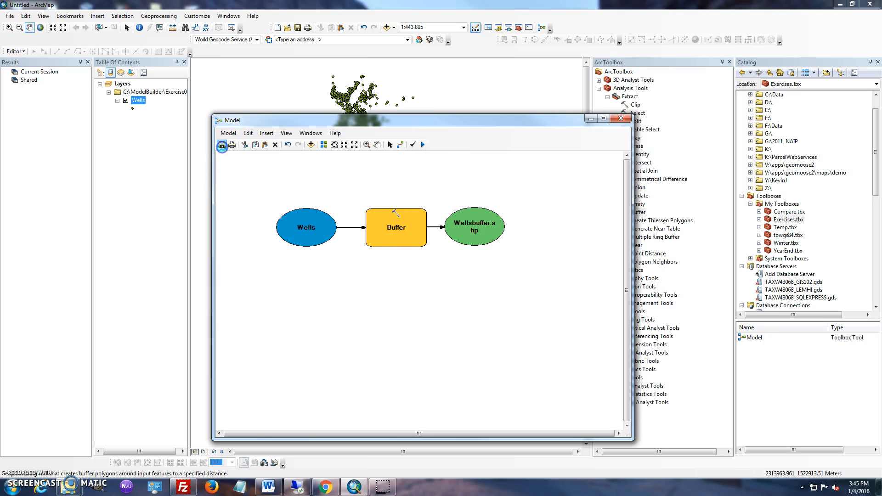
- Set the model's name to BufferTool in the model properties
left_click(225, 134)
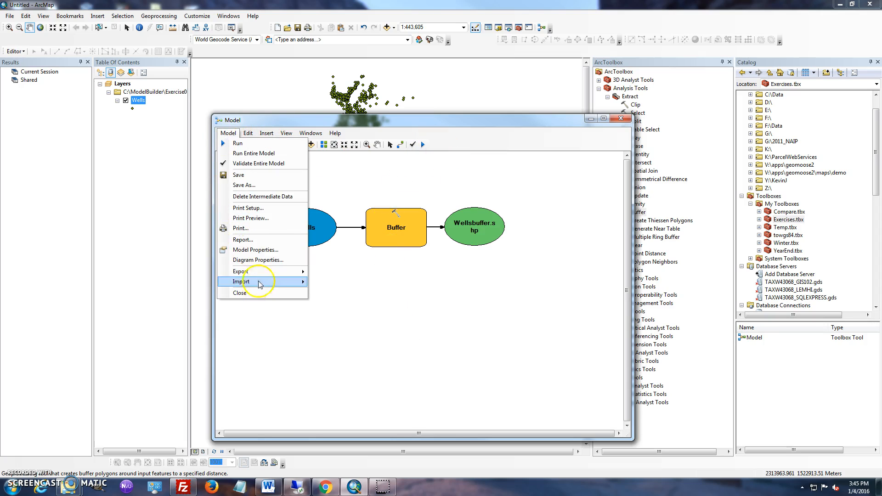
left_click(255, 249)
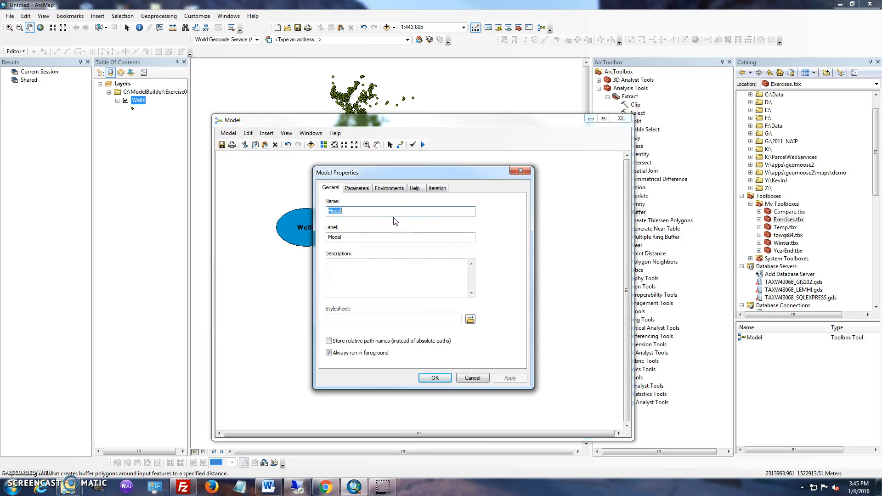
type("Bigf")
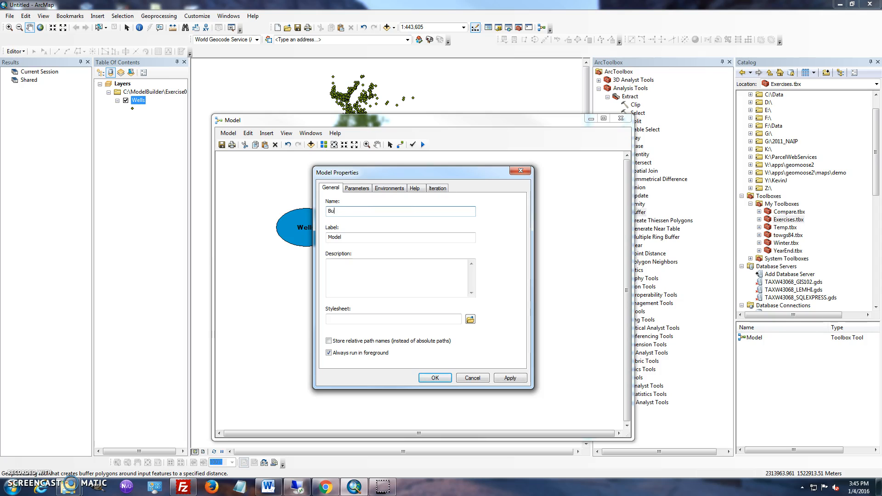
key("Tab")
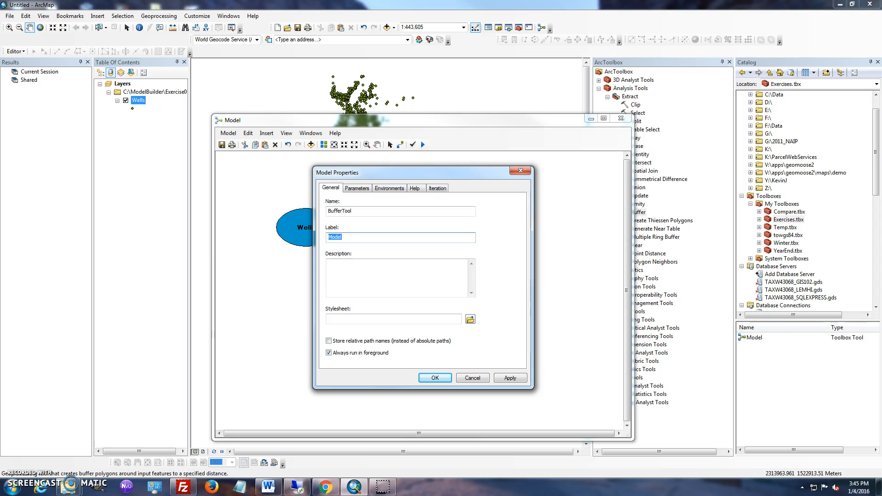
left_click(415, 188)
left_click(390, 189)
left_click(357, 189)
left_click(331, 188)
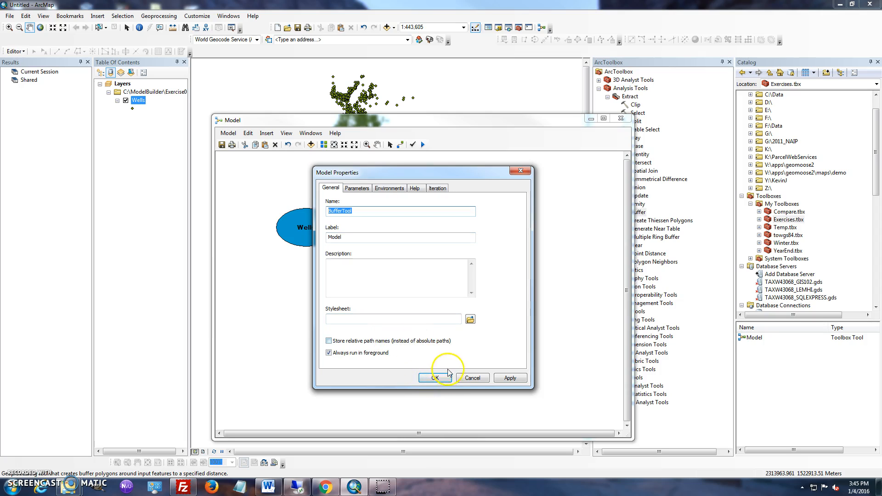
left_click(434, 378)
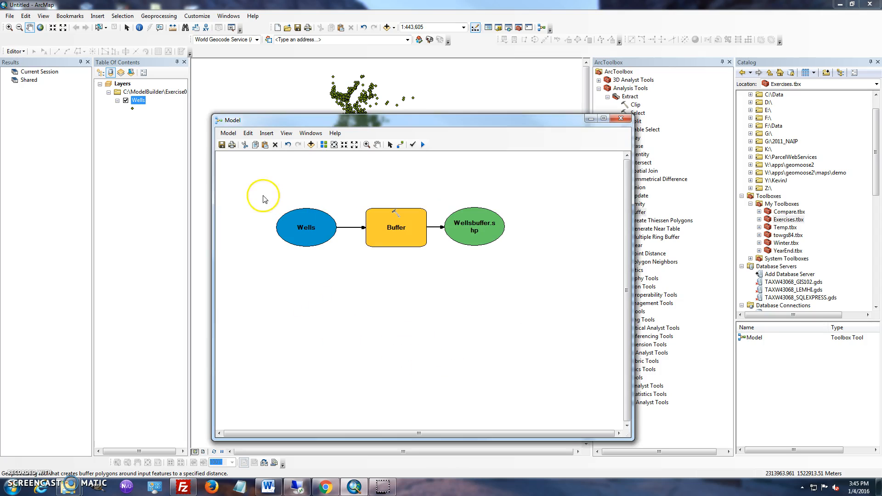
- Save the model, and expand and refresh Exercises.tbx in the catalog
left_click_drag(375, 121, 350, 118)
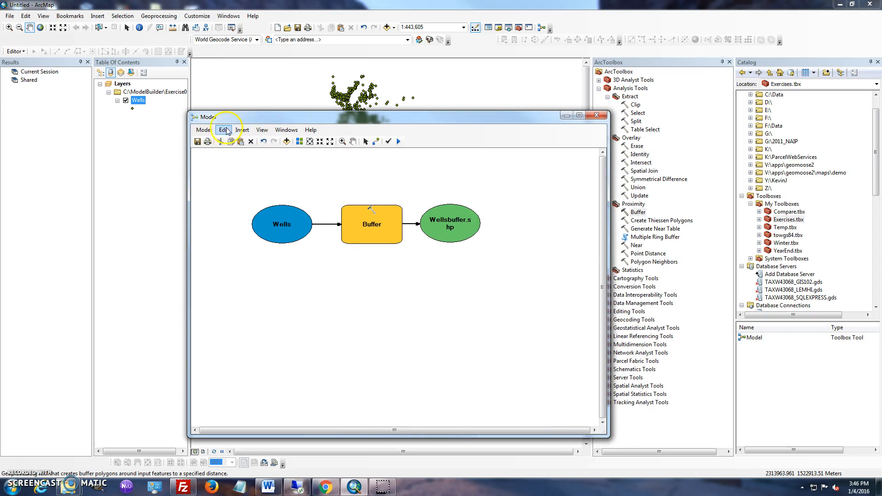
left_click(203, 130)
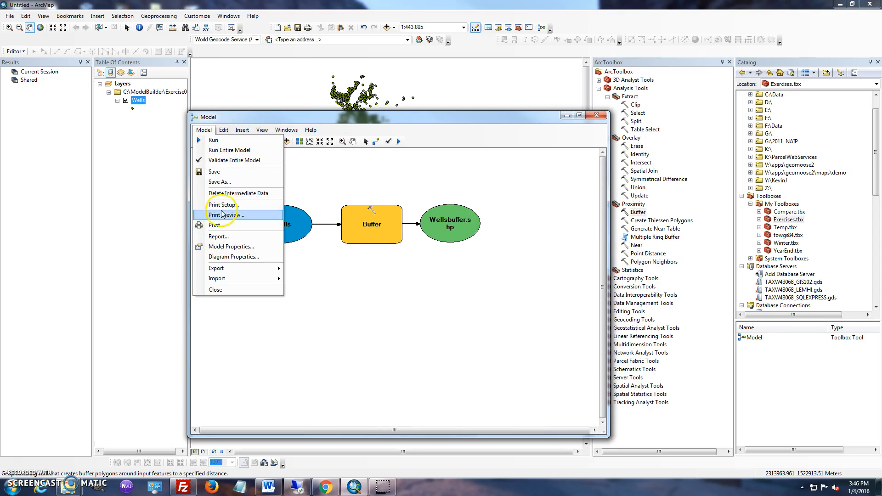
left_click(214, 172)
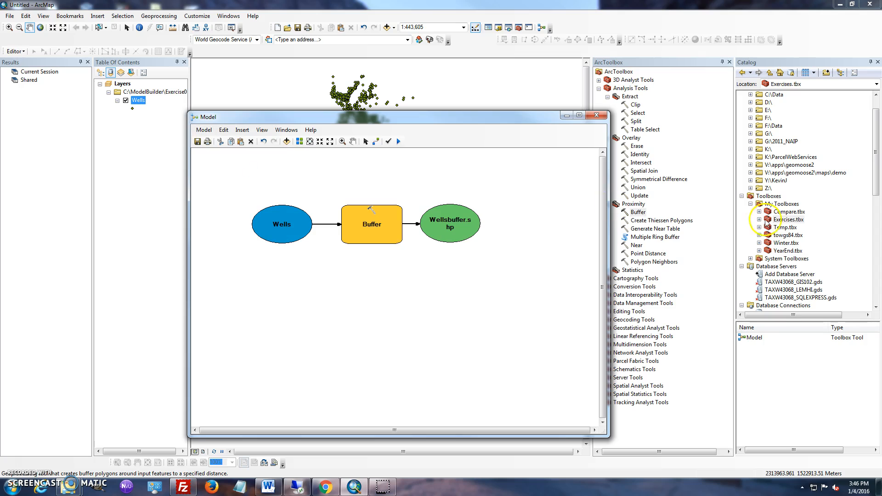
double_click(794, 220)
right_click(798, 229)
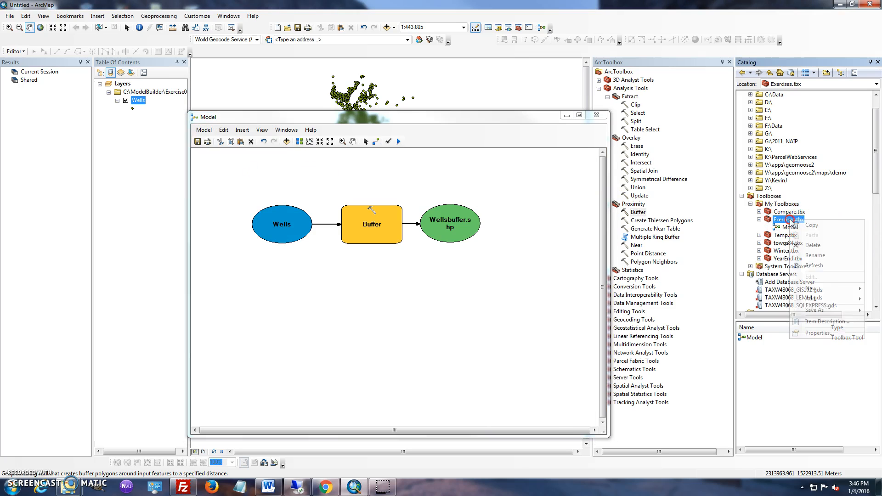
left_click(815, 265)
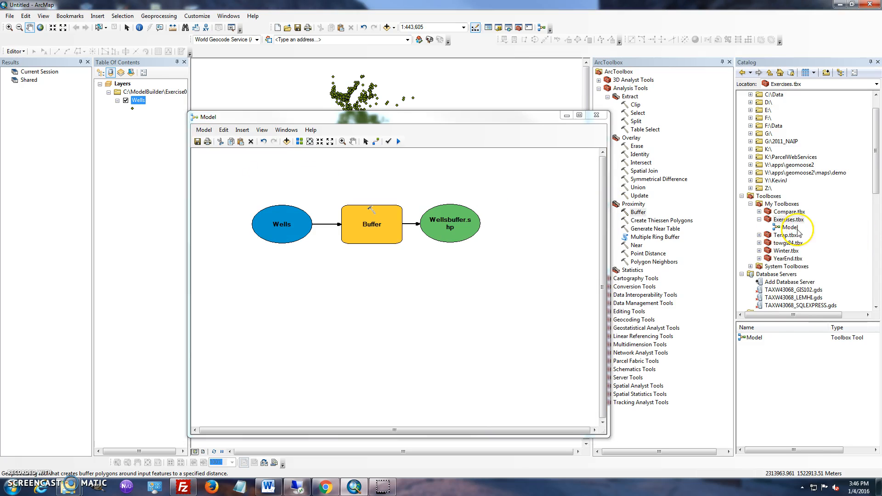
- Close the model window and rename the model in Exercises.tbx to BufferTool
left_click(204, 130)
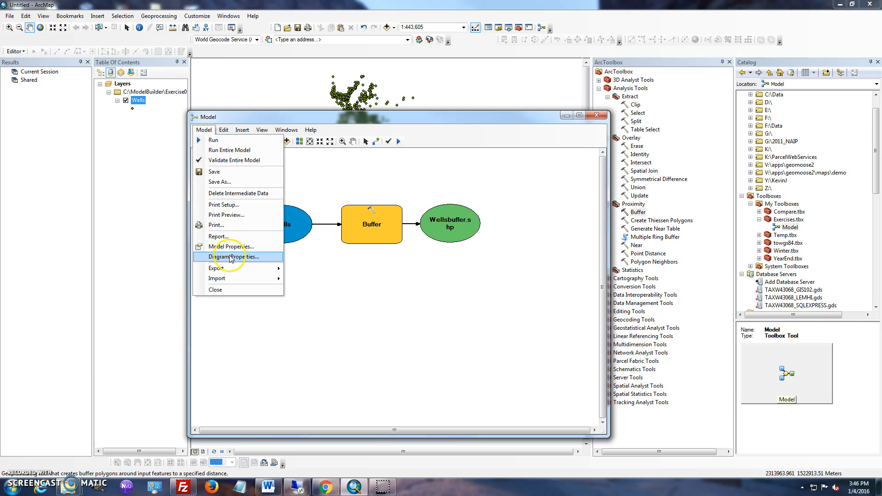
left_click(230, 290)
left_click(795, 228)
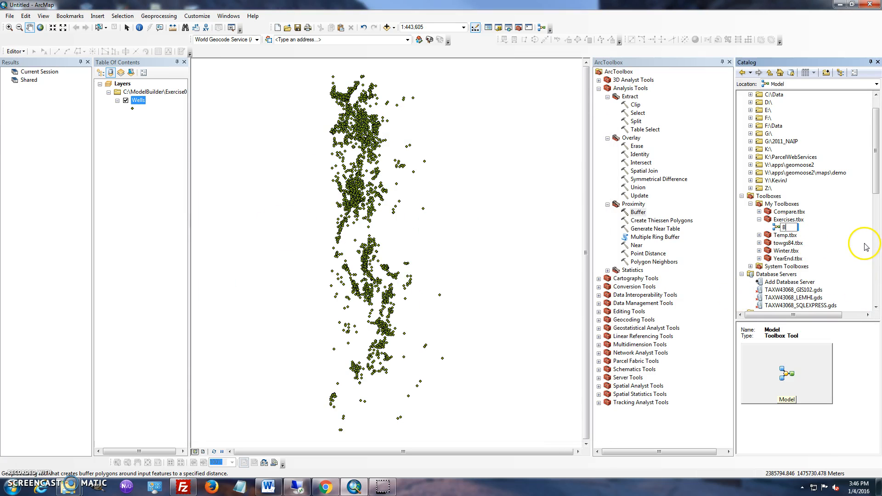
type("BufferTool")
key("Return")
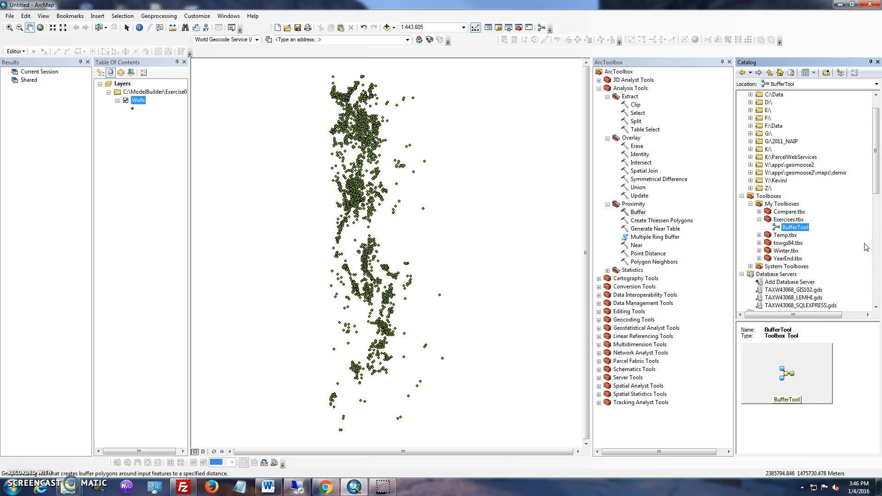
- Run the BufferTool model from Exercises.tbx and close its progress dialog
double_click(798, 227)
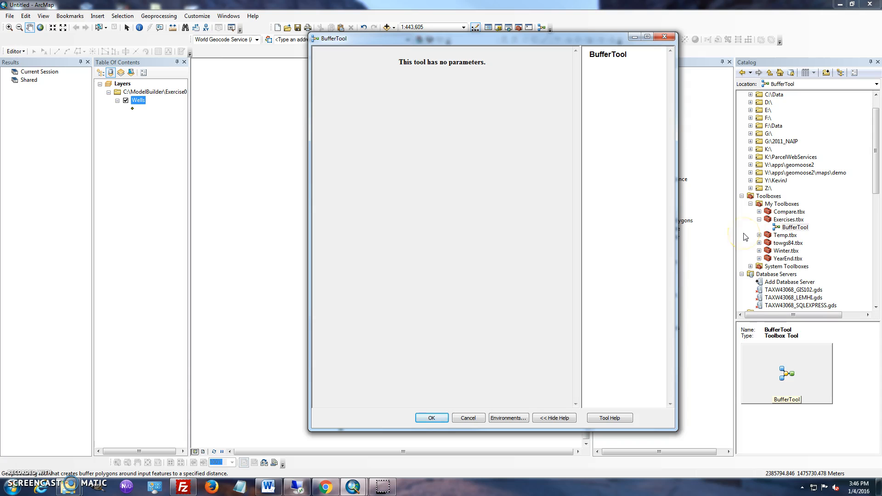
left_click(432, 418)
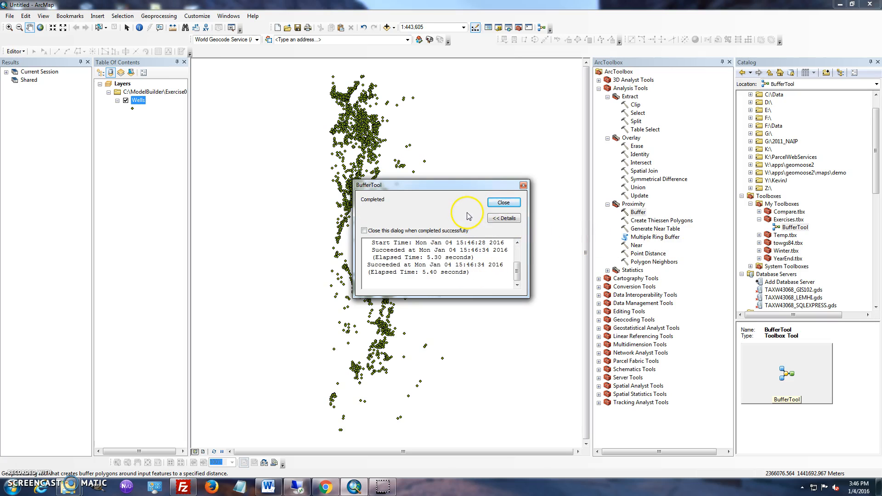
left_click(497, 205)
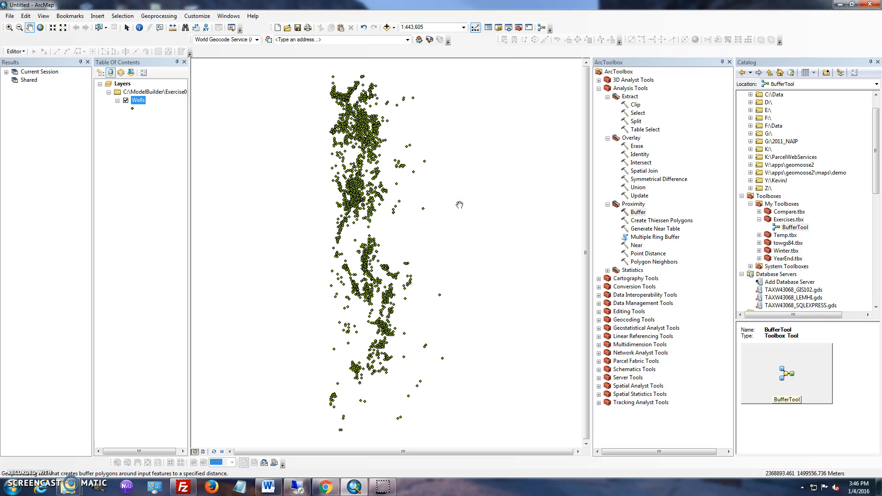
- Add Wellsbuffer.shp from the Exercise01 folder to the map
left_click(388, 28)
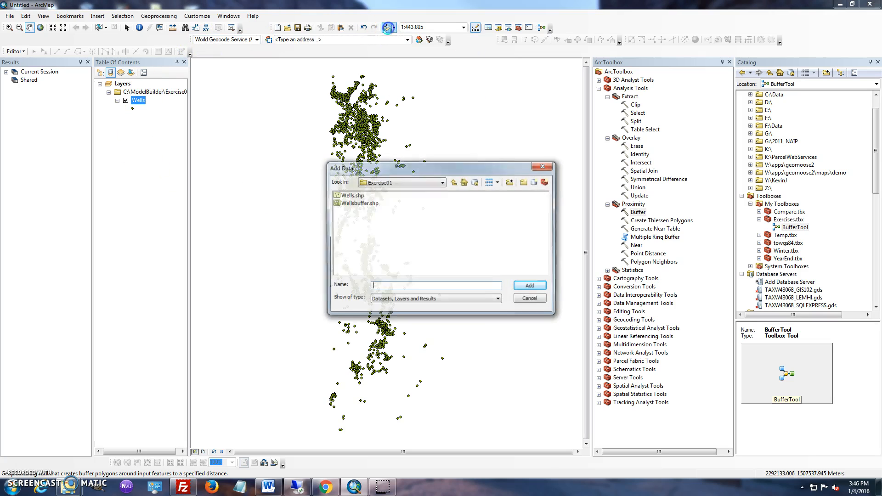
double_click(368, 203)
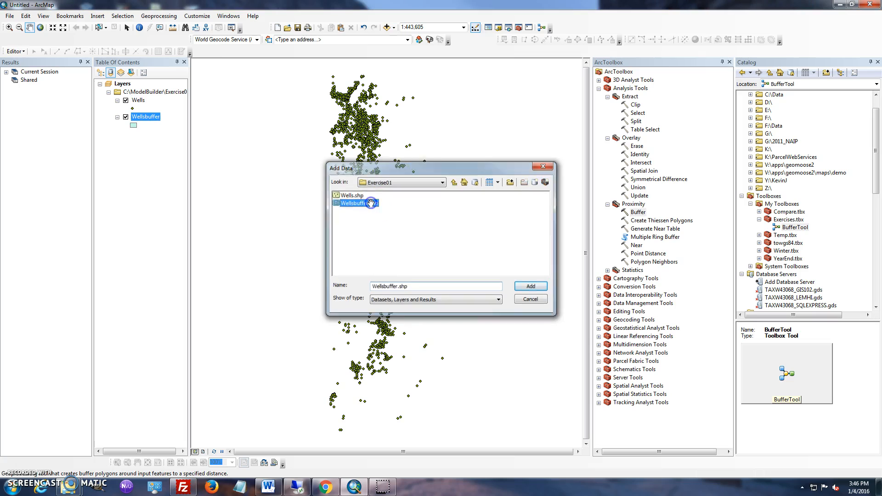
right_click(137, 121)
left_click(165, 165)
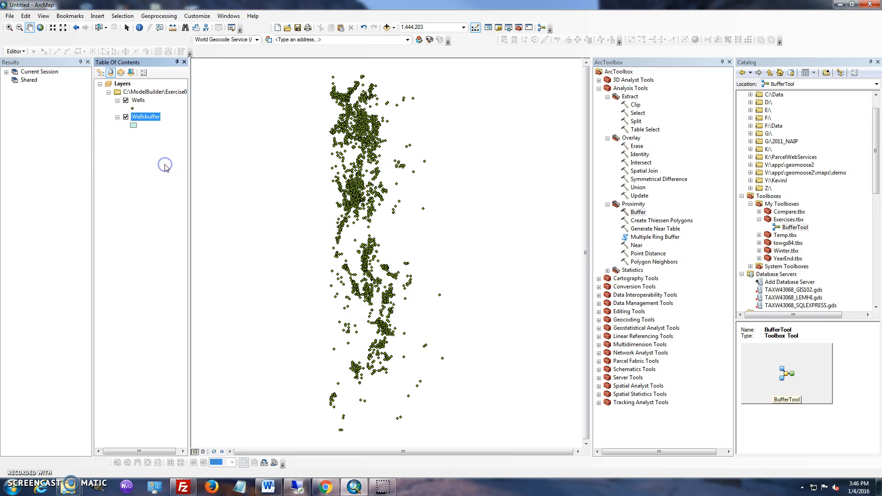
- Examine the Wellsbuffer polygons up close with the Wells layer hidden, and show the Wells layer again
left_click(125, 100)
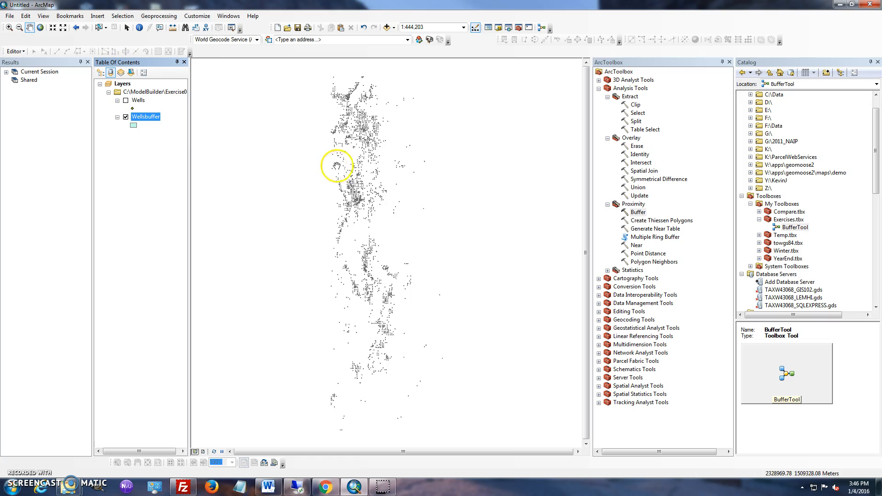
scroll(337, 165, "down", 8)
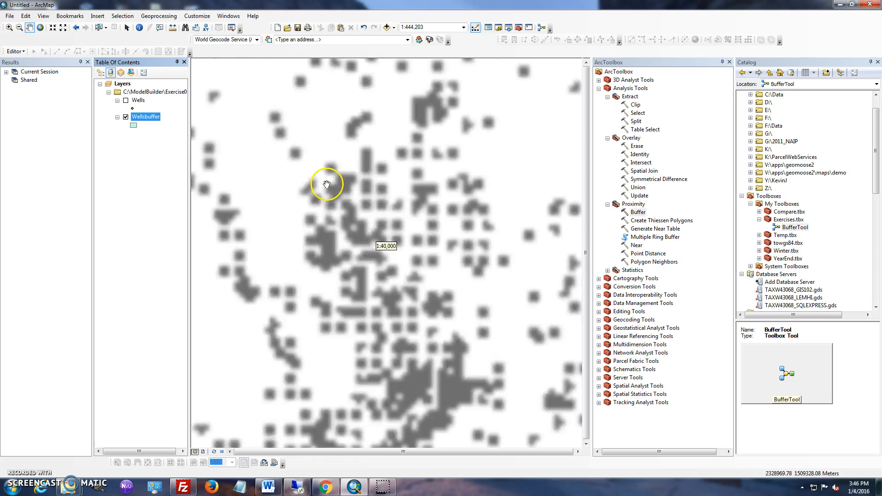
scroll(331, 186, "down", 3)
scroll(336, 187, "down", 1)
left_click(125, 100)
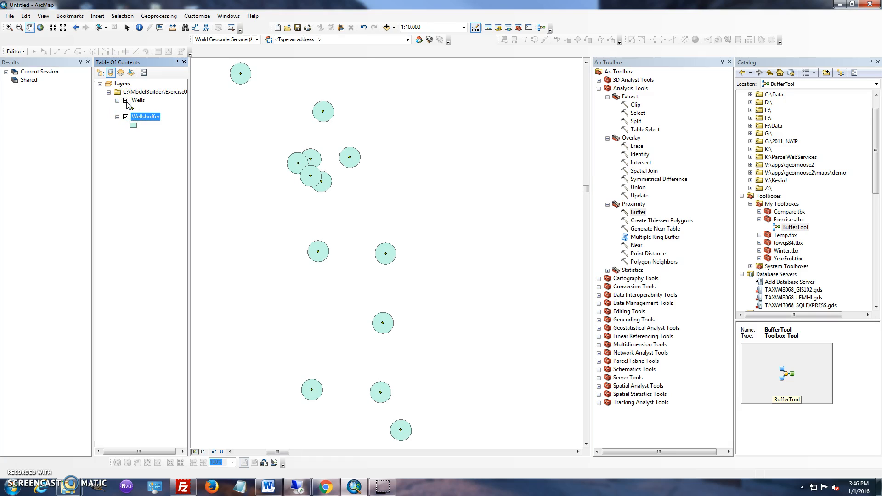
- Open the BufferTool model from Exercises.tbx for editing
right_click(789, 228)
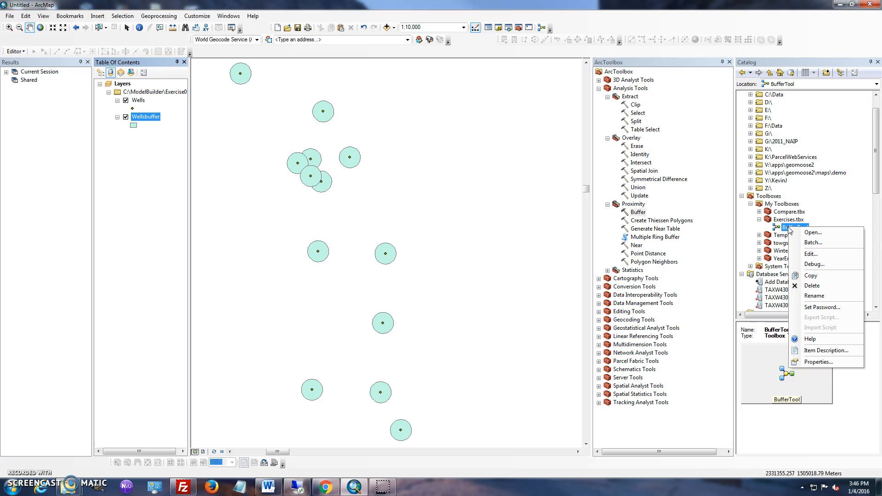
left_click(802, 245)
left_click(809, 254)
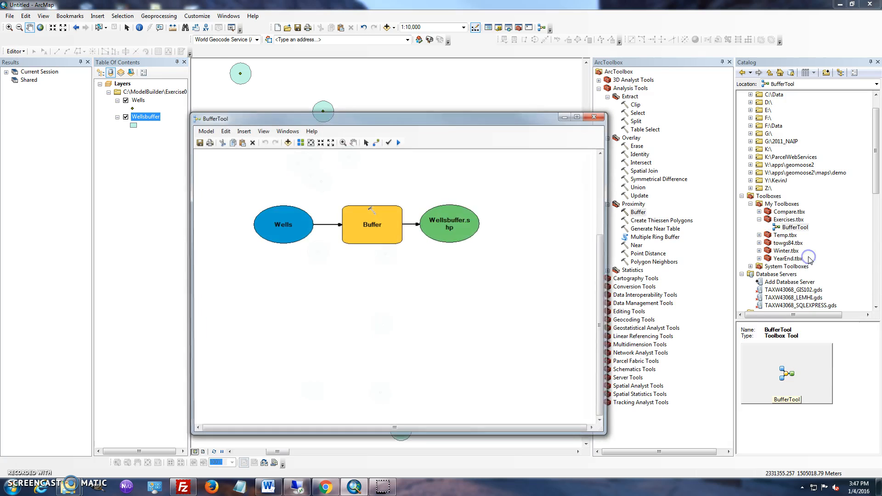
- Inspect the environment and precondition properties of the model's Buffer process, and close the properties
left_click(390, 236)
right_click(390, 236)
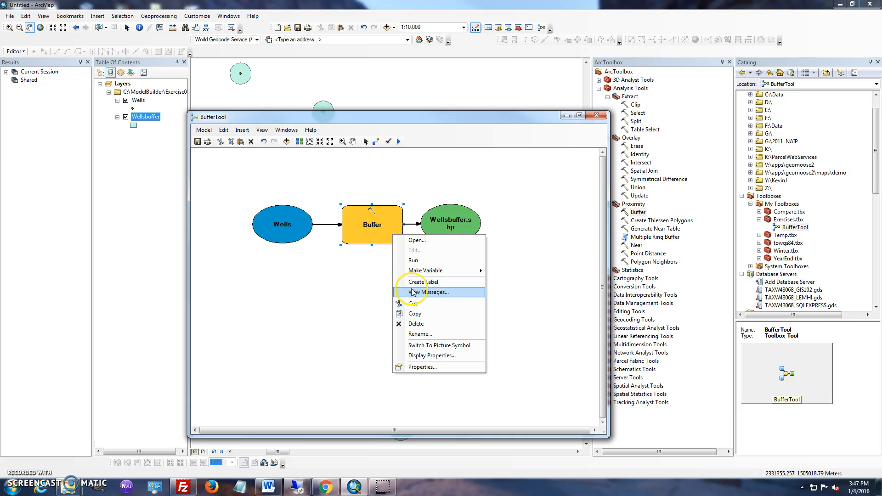
left_click(449, 366)
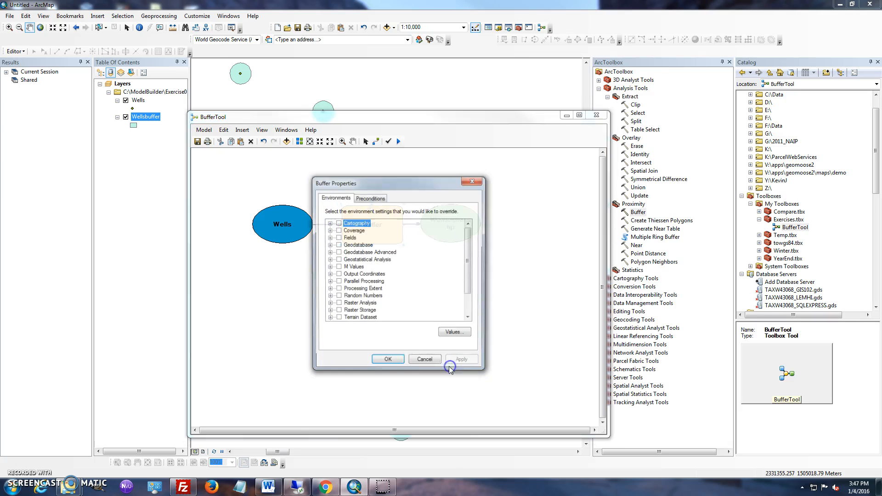
left_click(370, 197)
left_click(473, 180)
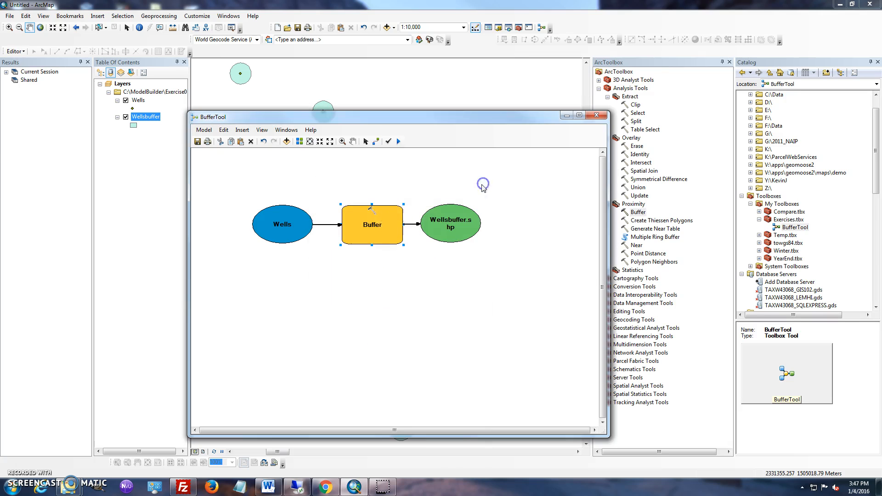
- Make the Wells input variable a model parameter in the BufferTool model
right_click(307, 220)
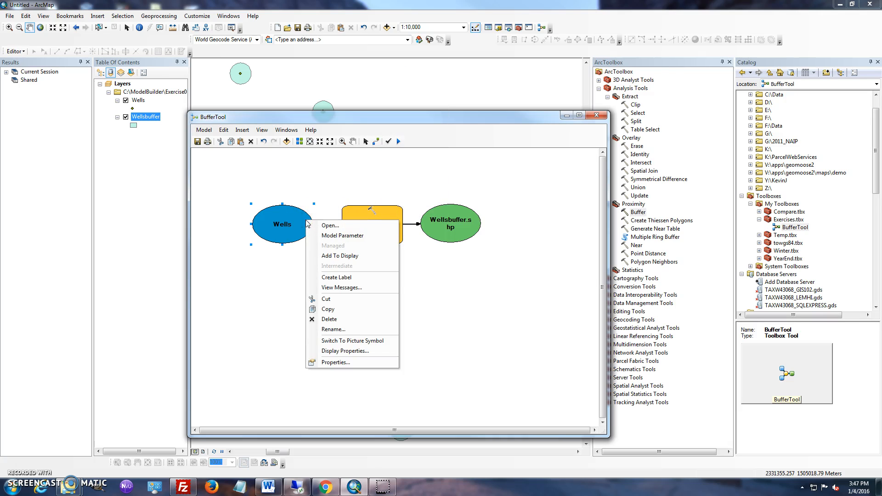
right_click(398, 225)
right_click(286, 224)
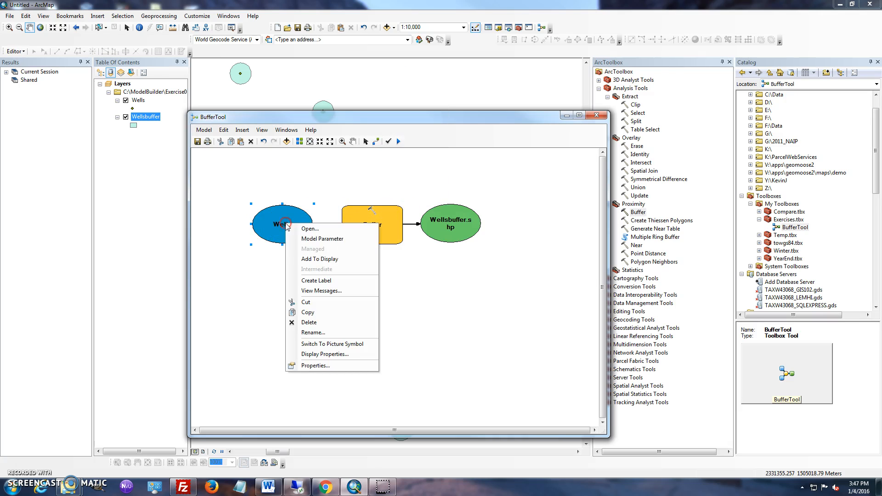
left_click(306, 239)
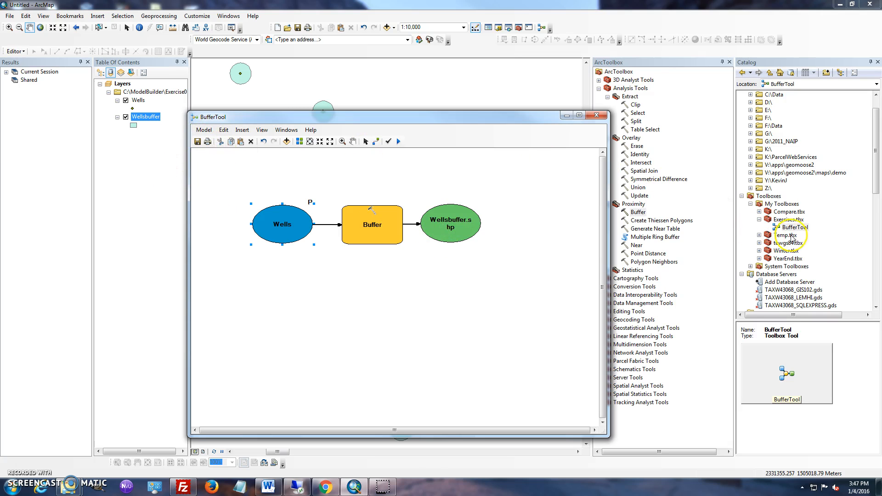
- Open the BufferTool tool dialog from Exercises.tbx to check its Wells input parameter, and close it without running
double_click(793, 226)
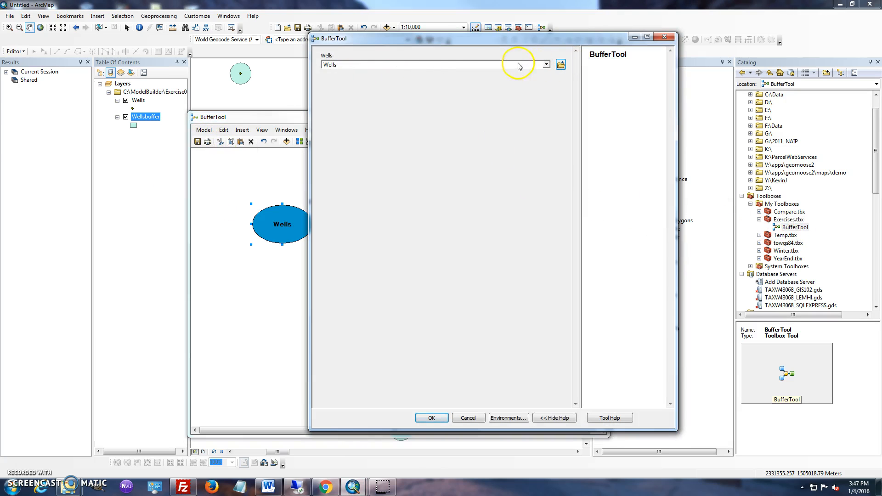
left_click_drag(456, 39, 503, 39)
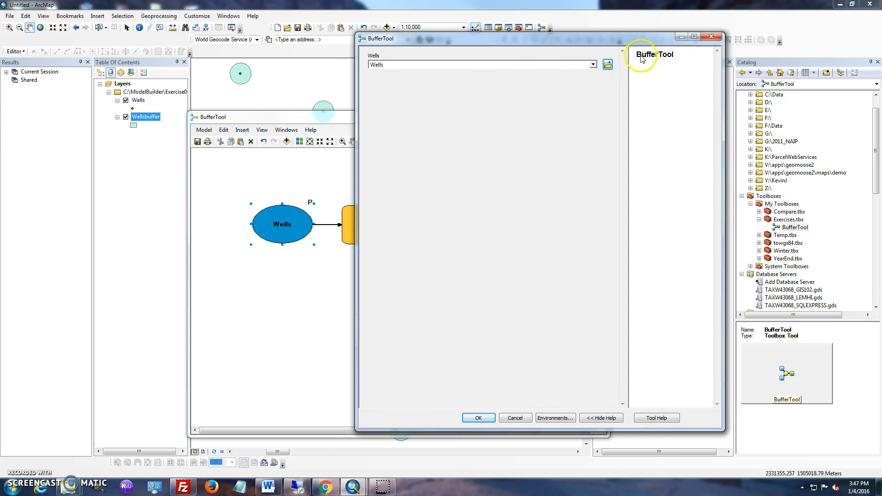
left_click(711, 38)
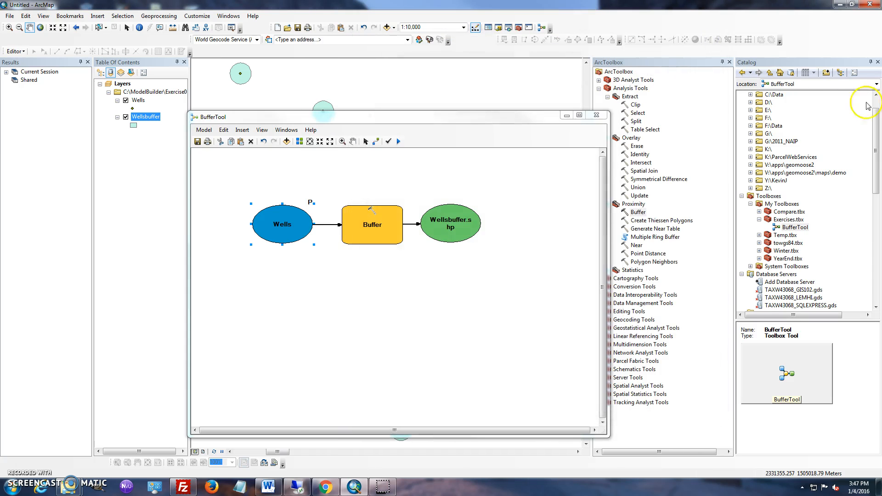